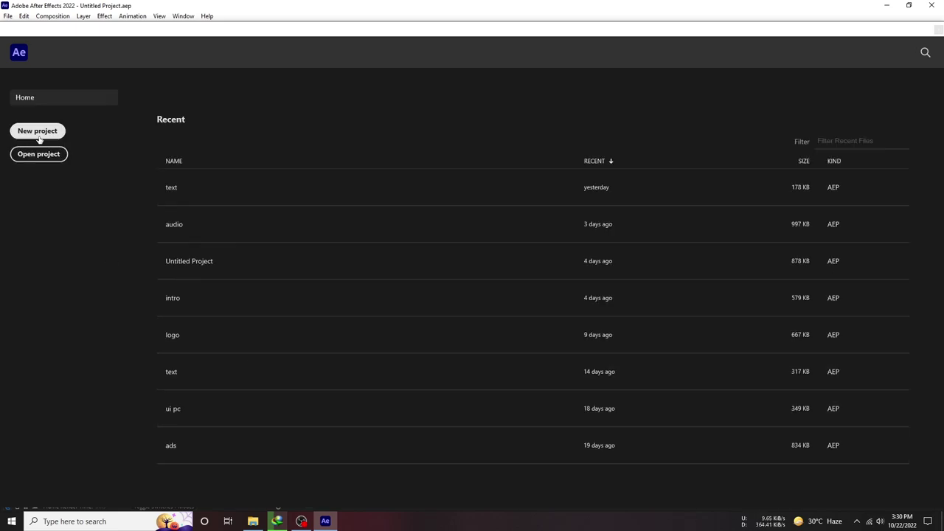
Step: Create a new project with Comp 1 at 1920×1080, 60 fps, 0:00:12:00 long
left_click(39, 131)
left_click(455, 177)
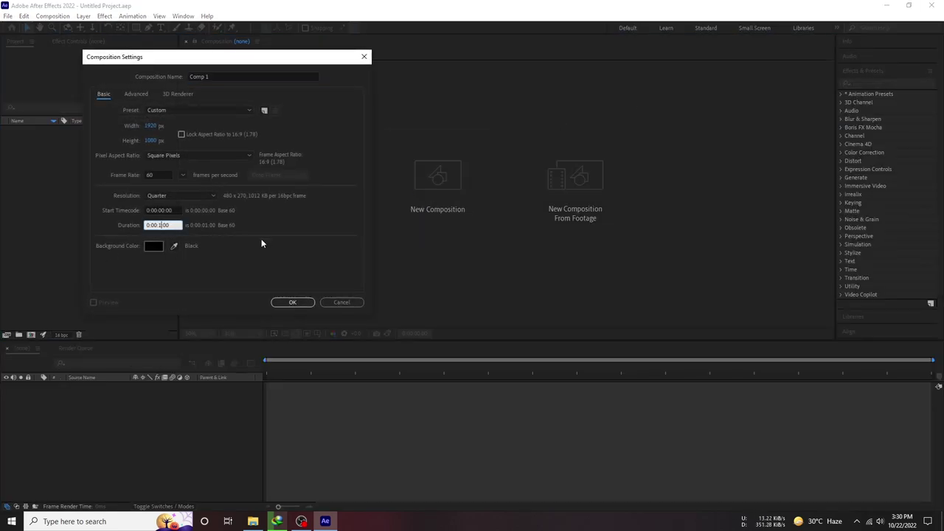
type("2")
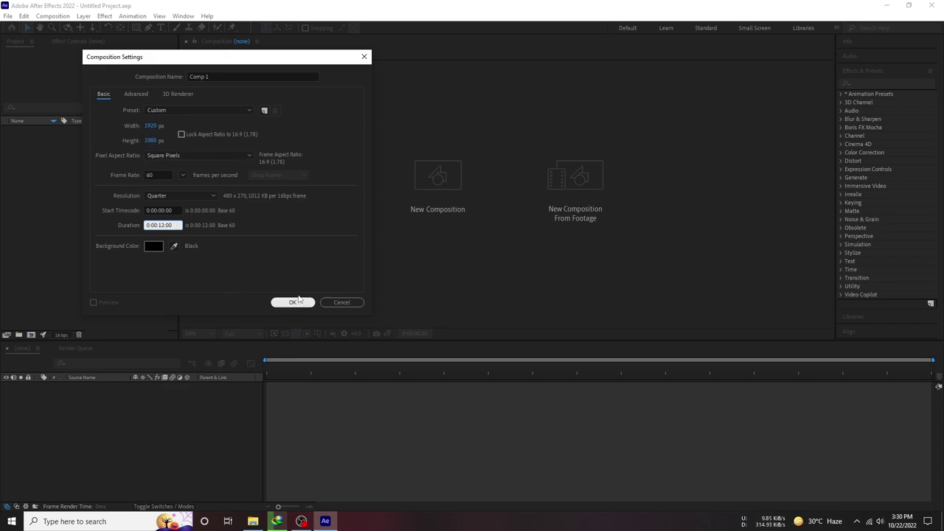
left_click(538, 323)
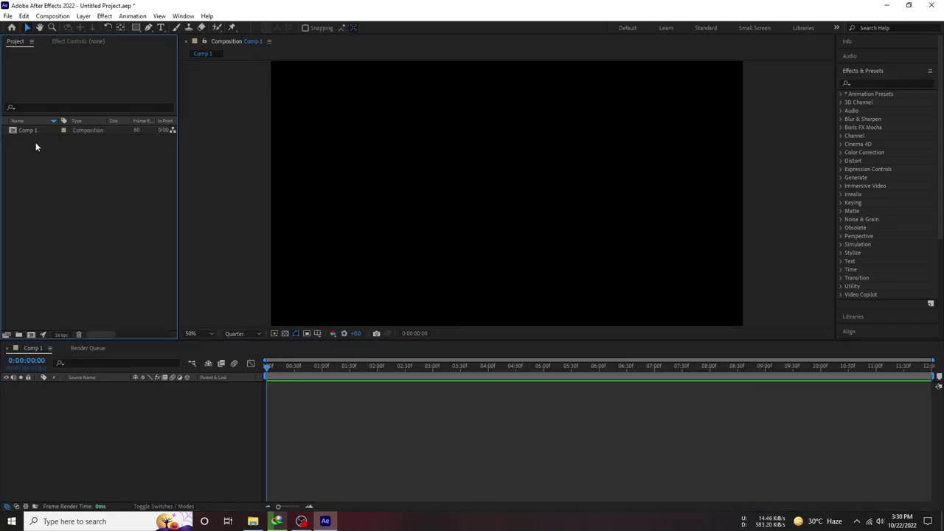
Step: Import the MP3 audio file into the project
right_click(35, 147)
left_click(252, 521)
mouse_move(857, 73)
left_mouse_down()
mouse_move(301, 505)
mouse_move(139, 276)
left_mouse_up()
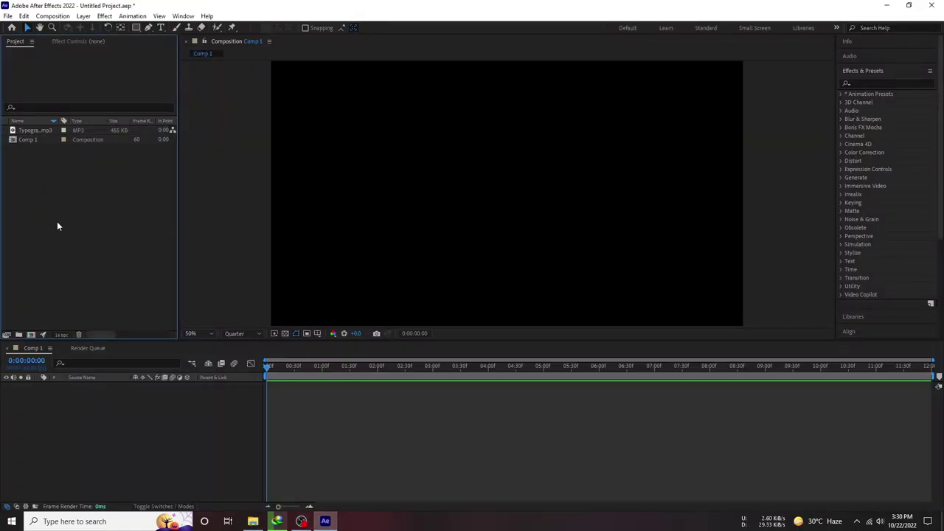
Step: Add a new full-frame solid layer to Comp 1
right_click(75, 419)
mouse_move(100, 301)
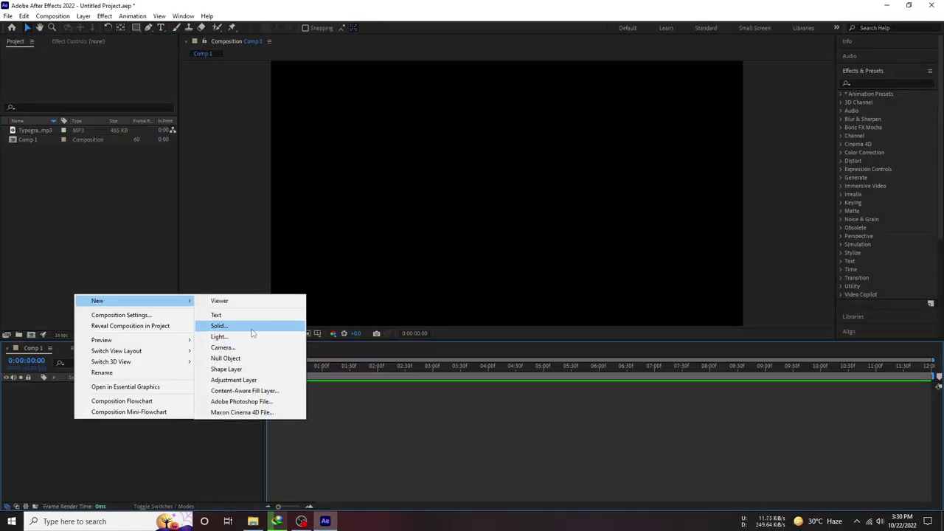
left_click(252, 333)
key("Return")
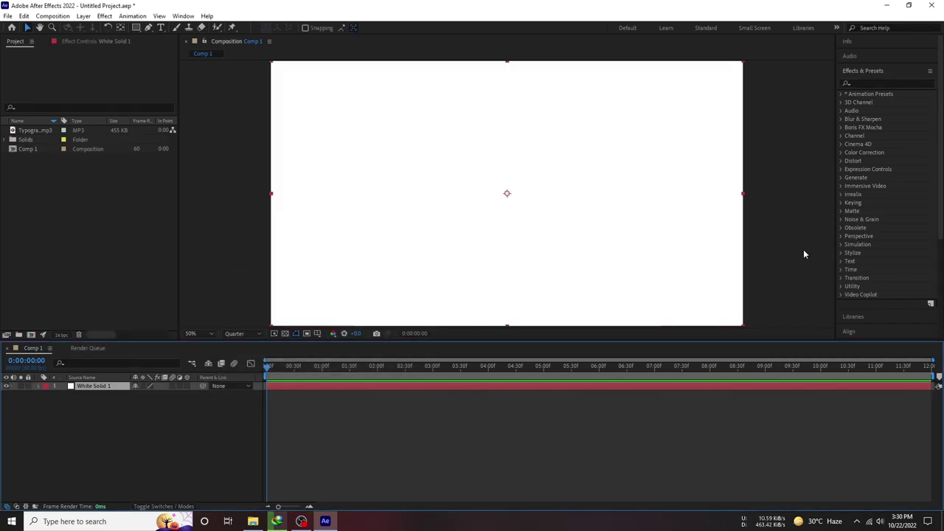
Step: Apply the Fill effect to the solid and set its colour to dark teal
left_click(871, 84)
type("fill")
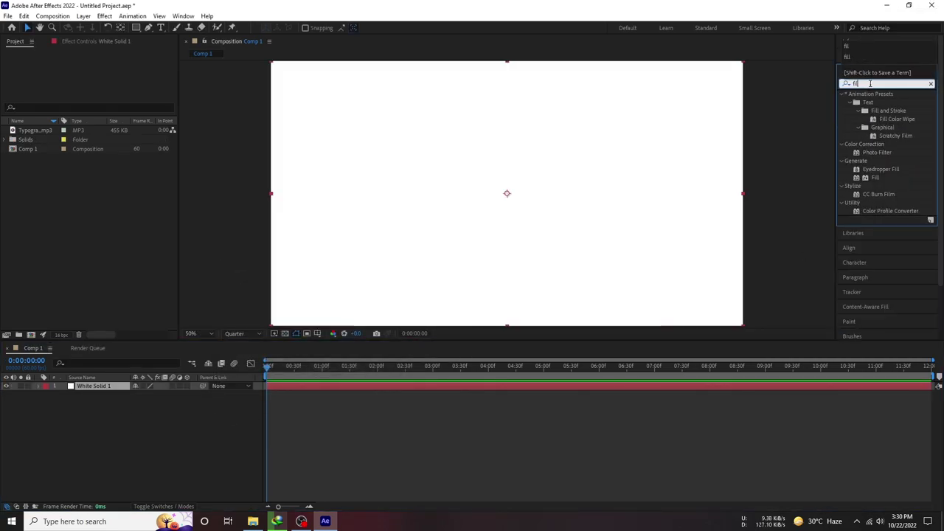
double_click(875, 144)
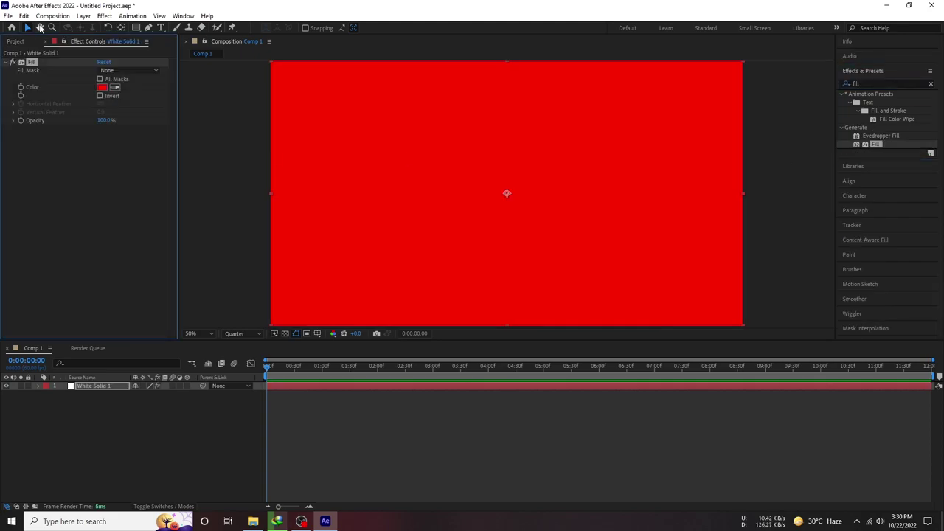
left_click(102, 87)
left_click(801, 333)
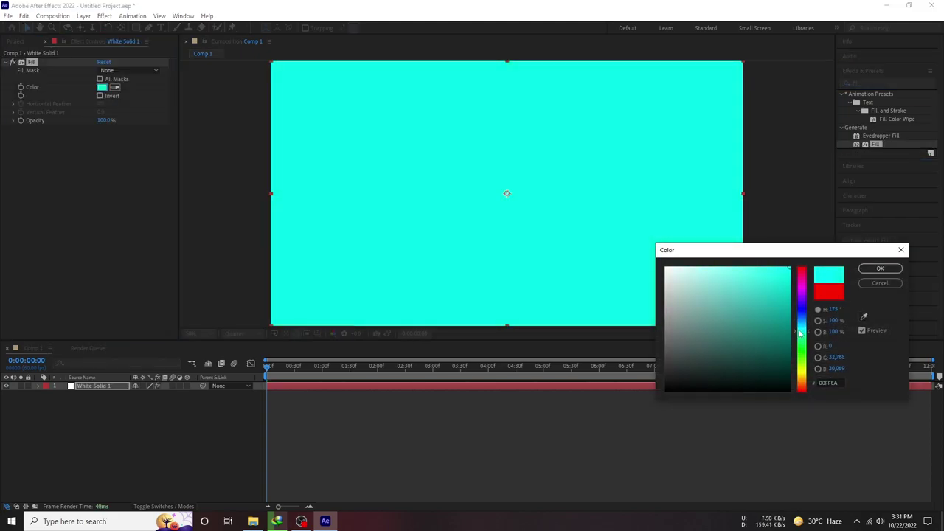
left_click(788, 327)
left_click(880, 269)
Step: Rename the solid layer to BG
right_click(83, 417)
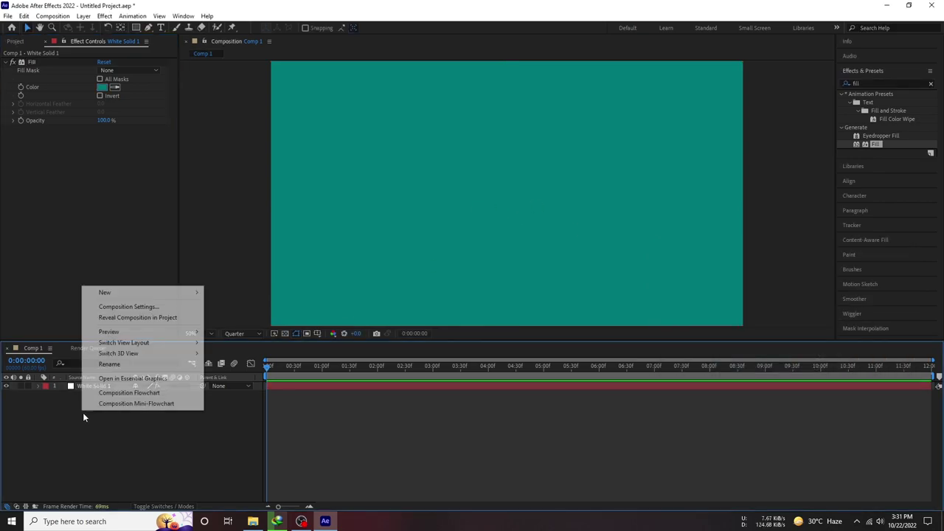
left_click(89, 386)
key("Return")
type("B")
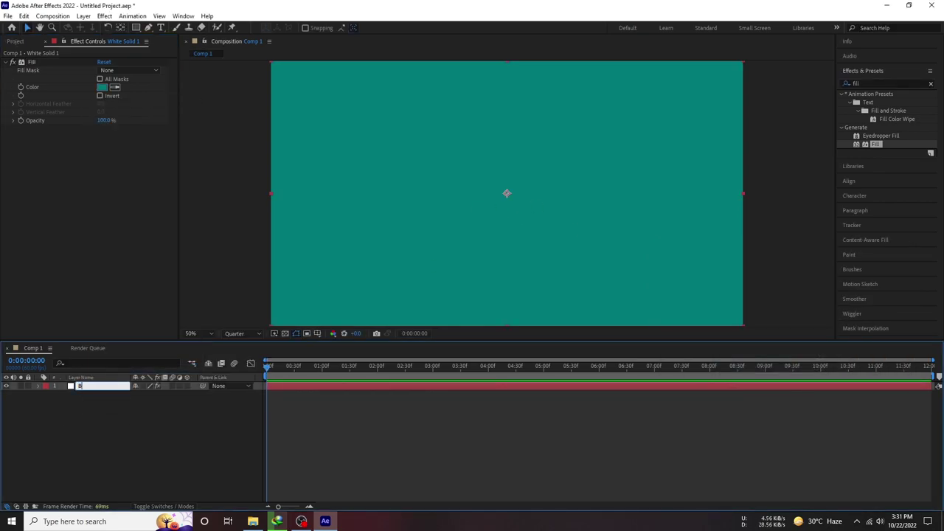
type("G")
key("Return")
right_click(99, 418)
Step: Create a text layer reading HI GUYS on the canvas
left_click(160, 27)
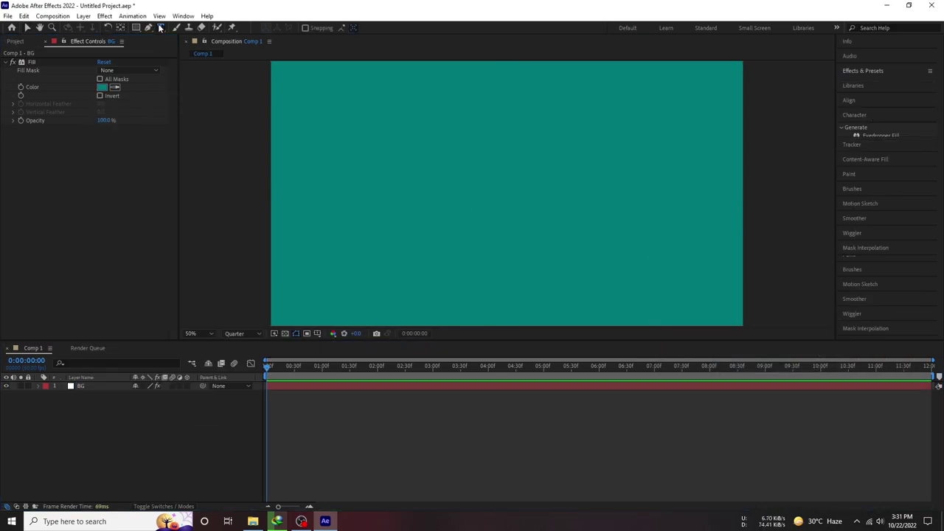
left_click(385, 207)
type("HI G")
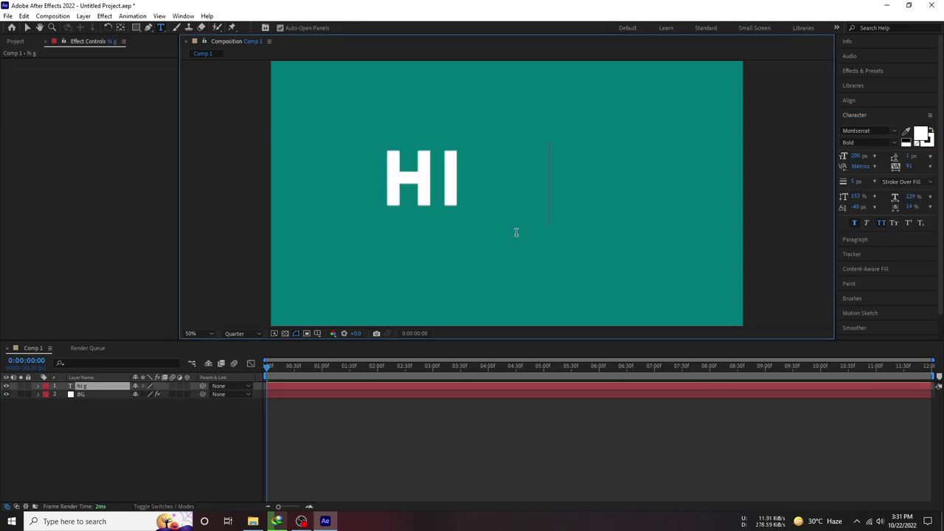
type("UYS")
left_click(155, 427)
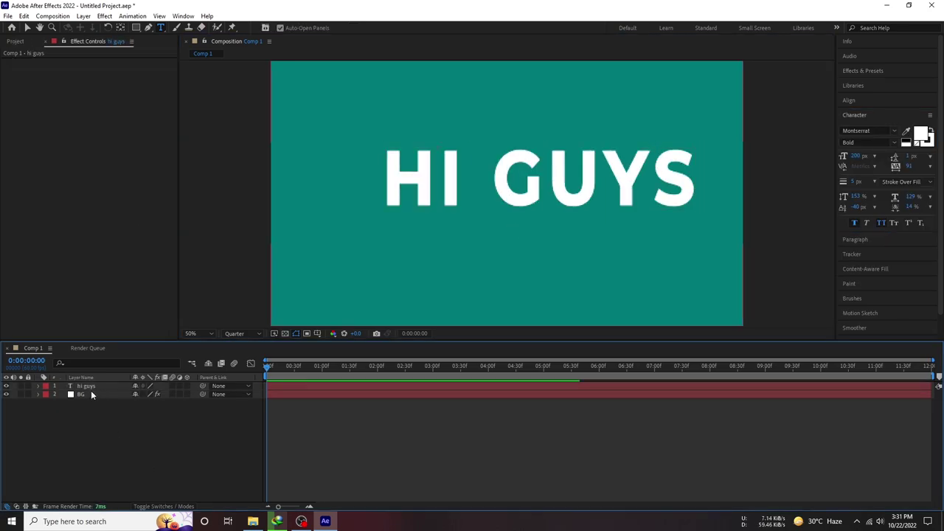
Step: Centre the HI GUYS text vertically and horizontally in the composition
left_click(85, 386)
left_click(849, 100)
left_click(913, 125)
left_click(863, 125)
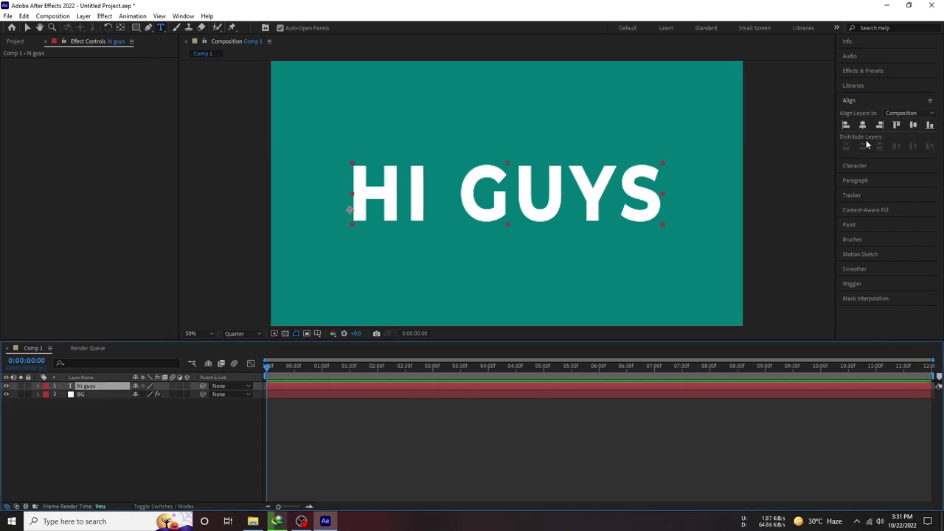
Step: Check the Character settings: white Montserrat Bold at 200 px
left_click(869, 165)
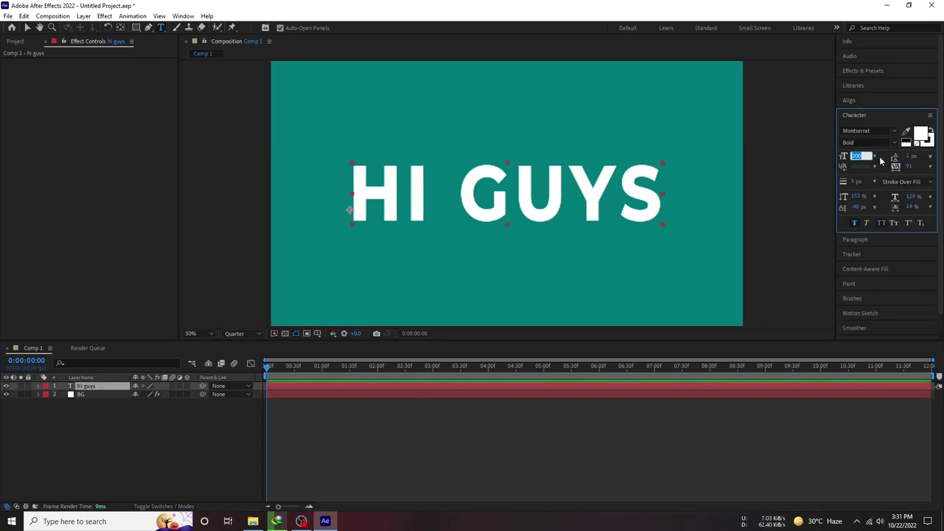
left_click(111, 472)
left_click(94, 388)
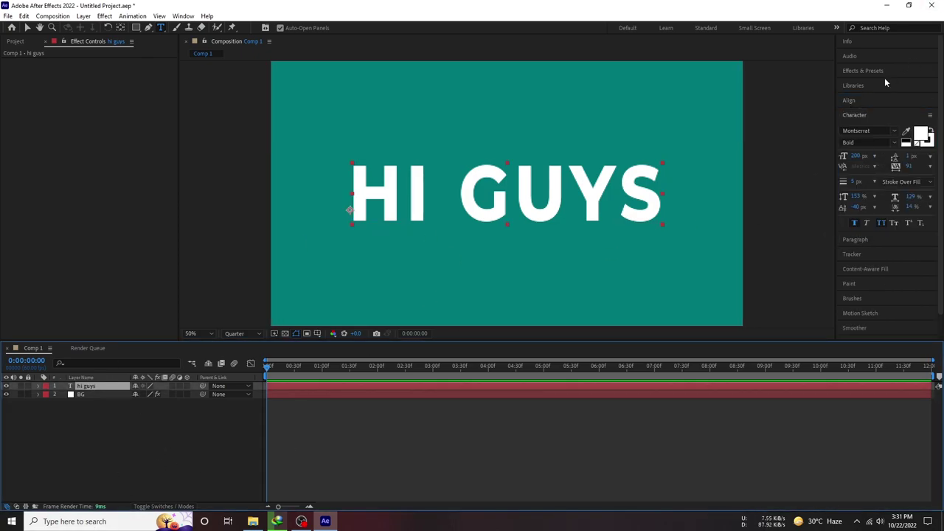
Step: Add a text animator with Position, Opacity and Tracking properties to HI GUYS
left_click(38, 386)
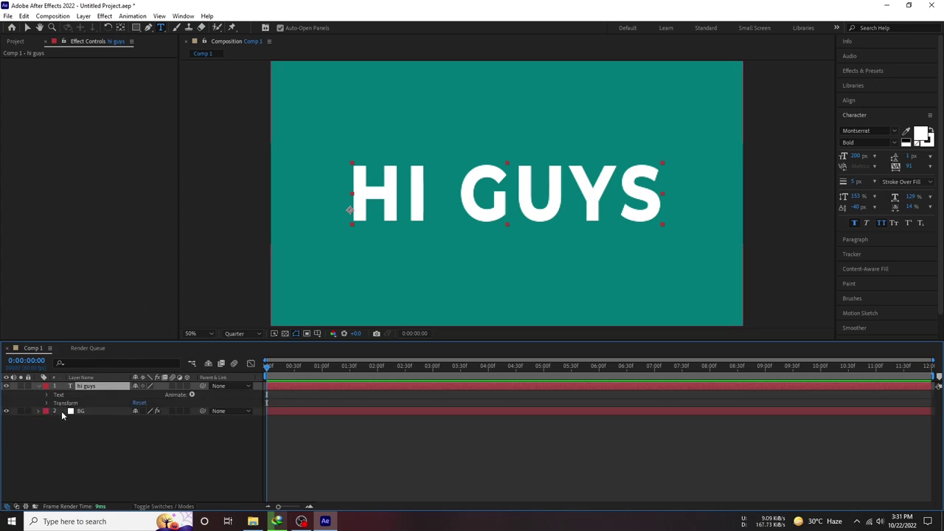
left_click(47, 395)
left_click(193, 396)
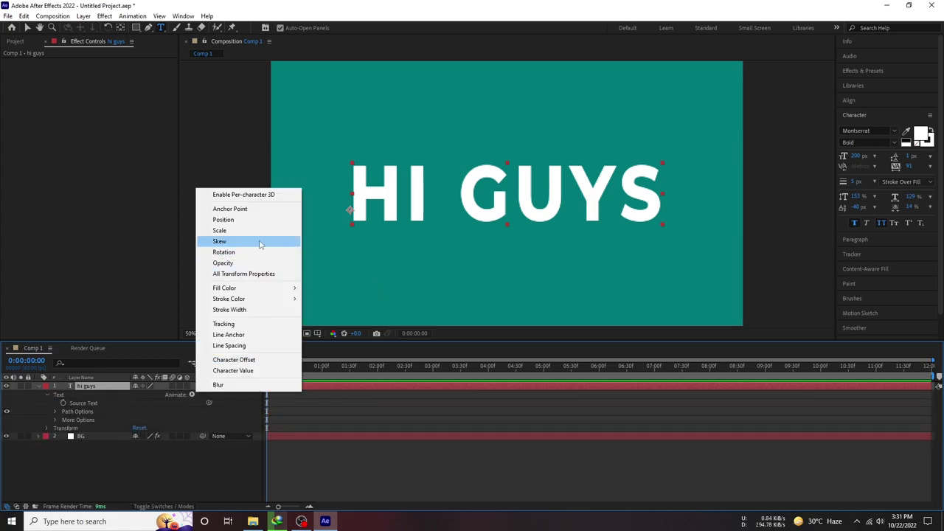
left_click(227, 219)
left_click(190, 429)
mouse_move(211, 434)
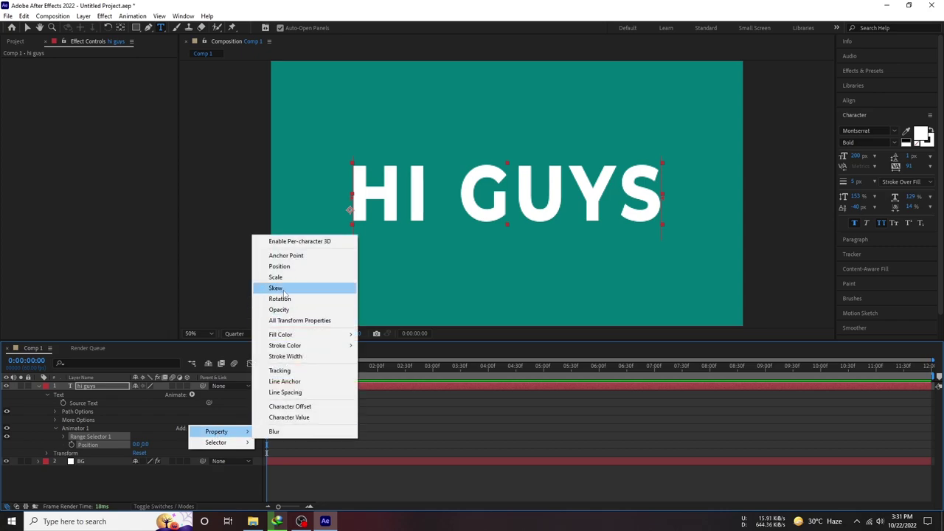
left_click(269, 305)
left_click(191, 429)
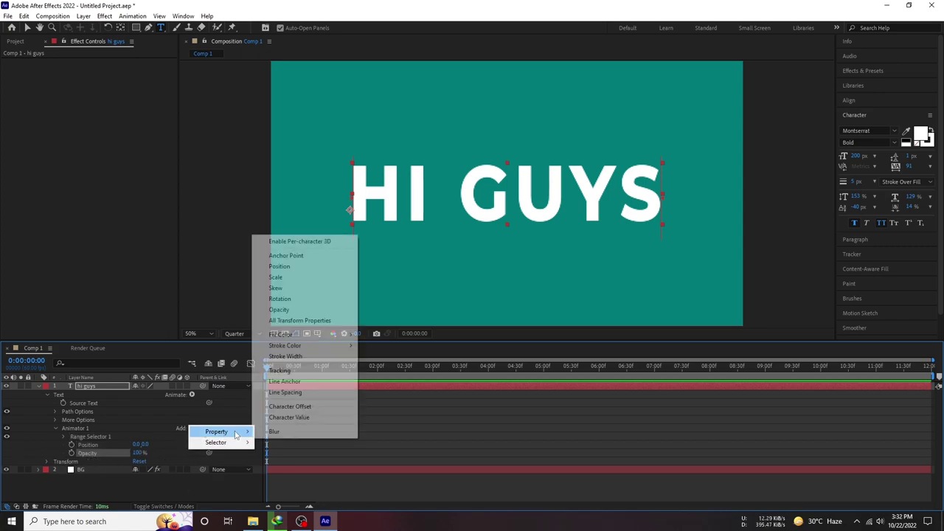
left_click(287, 361)
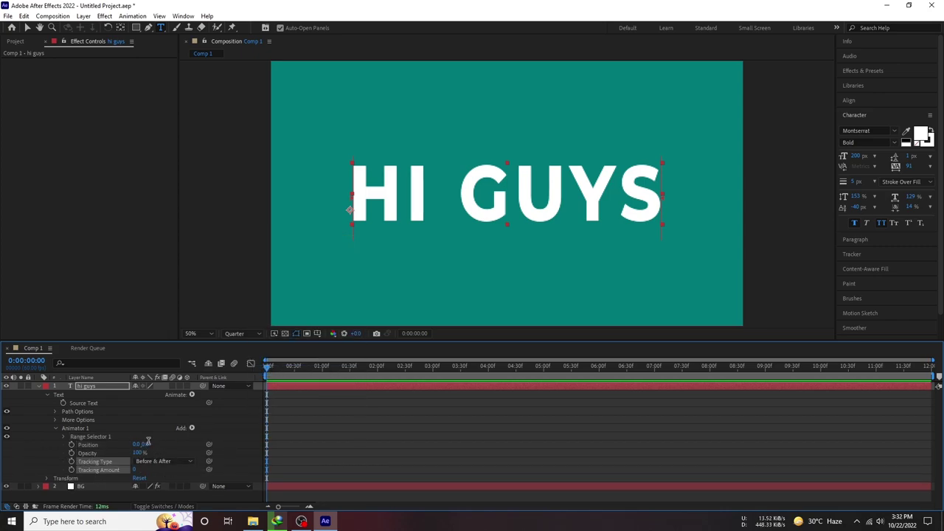
Step: Set the animator to Position 0,160, Opacity 0% and Tracking Amount -60
left_click(147, 443)
left_click(187, 445)
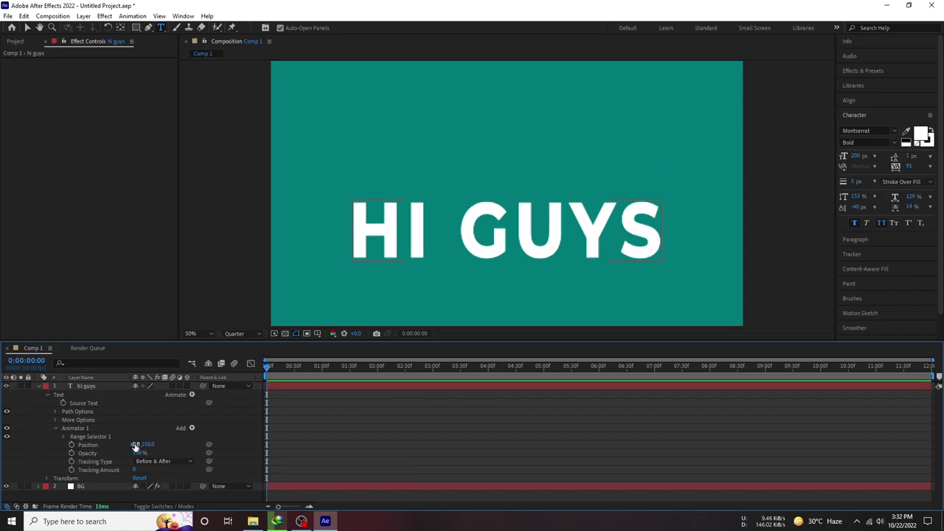
left_click_drag(147, 445, 172, 447)
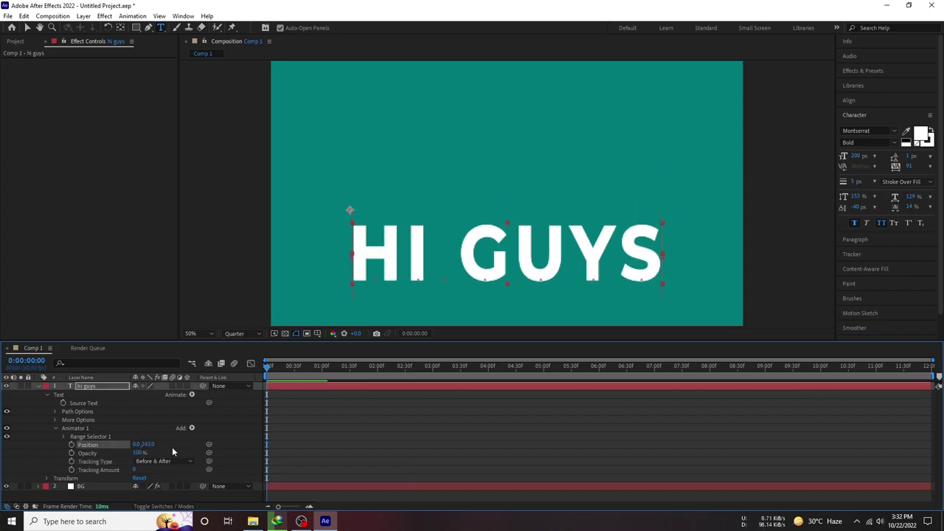
left_click(196, 442)
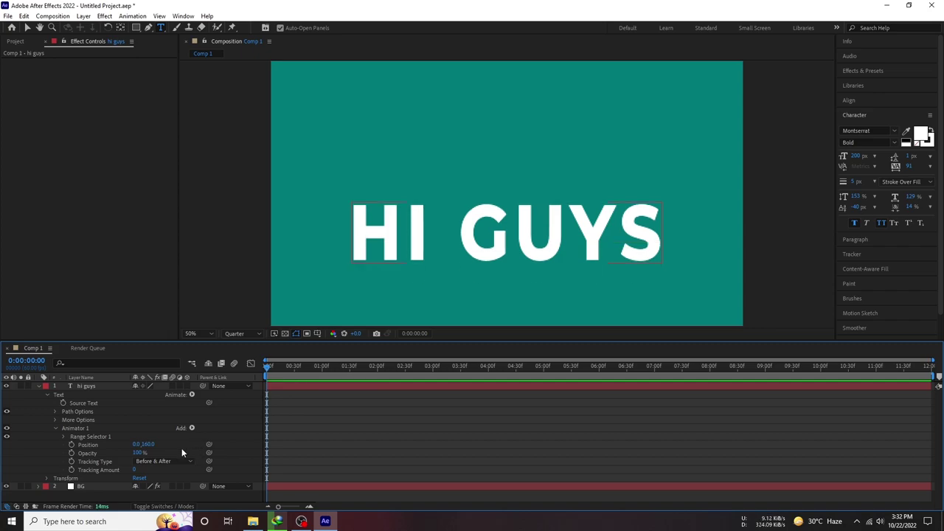
left_click_drag(139, 453, 85, 455)
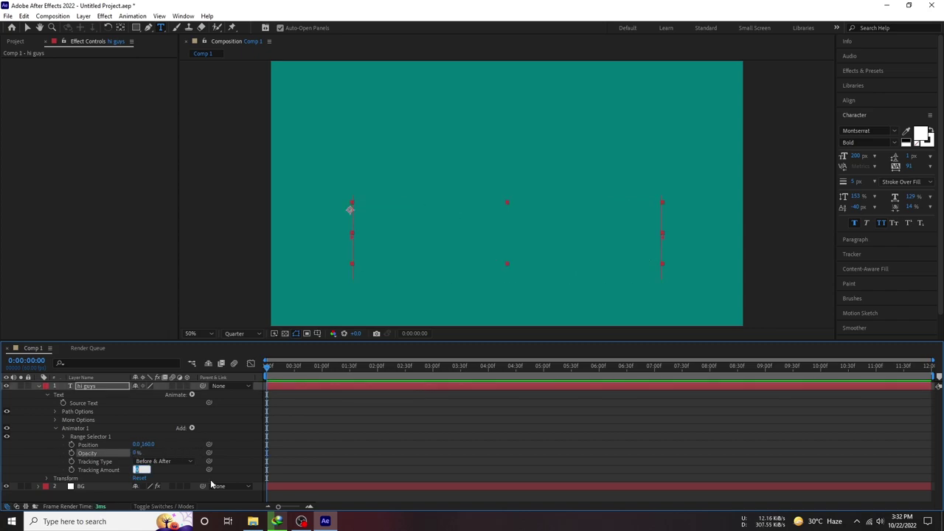
type("-60")
left_click(47, 457)
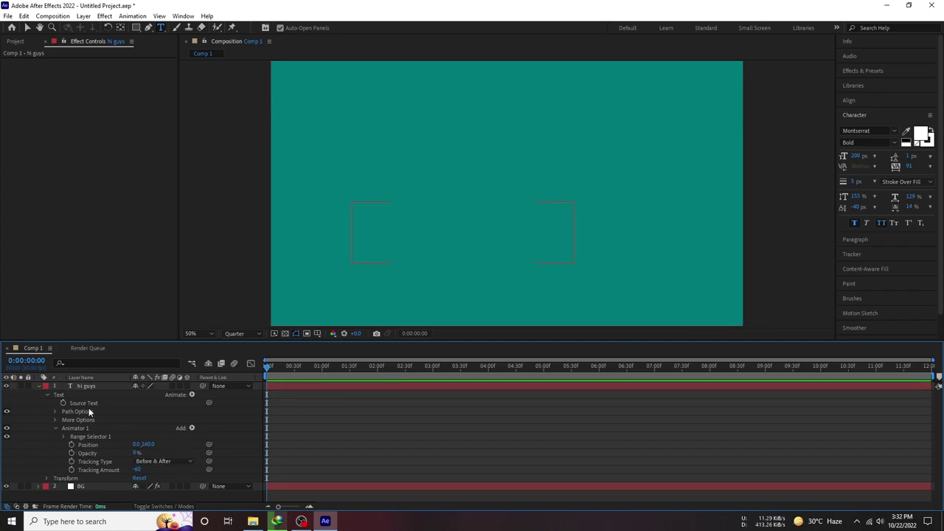
left_click(63, 437)
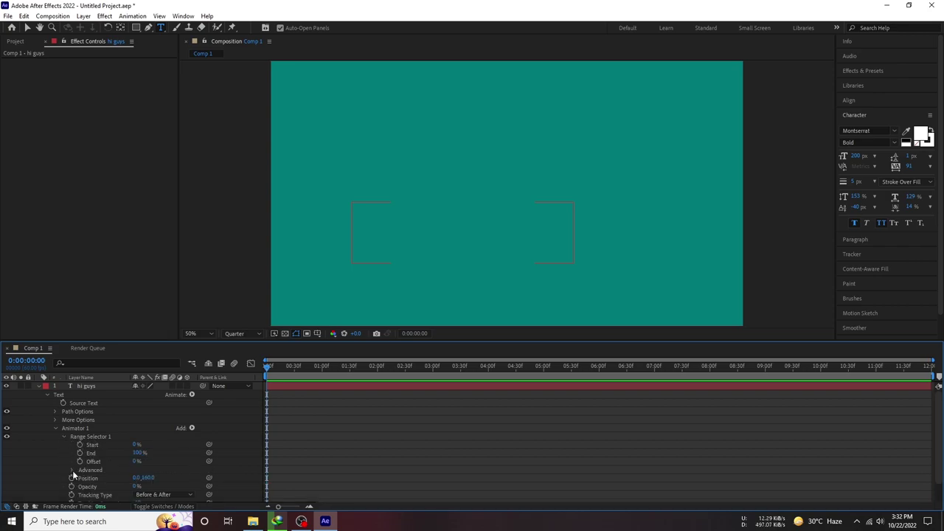
scroll(76, 458, "down", 2)
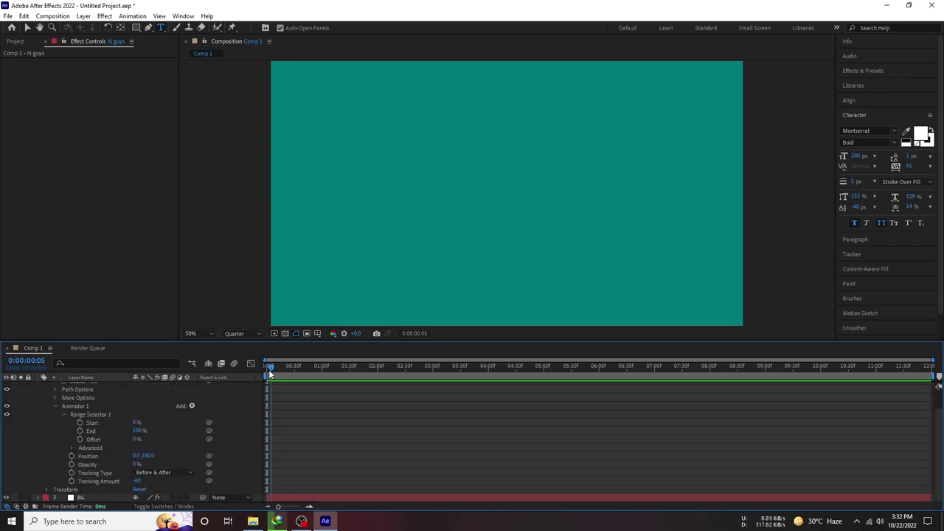
Step: Keyframe Range Selector Start from 0% to 100%, with the end keyframe at 0:00:01:00
left_click(80, 423)
left_click(350, 366)
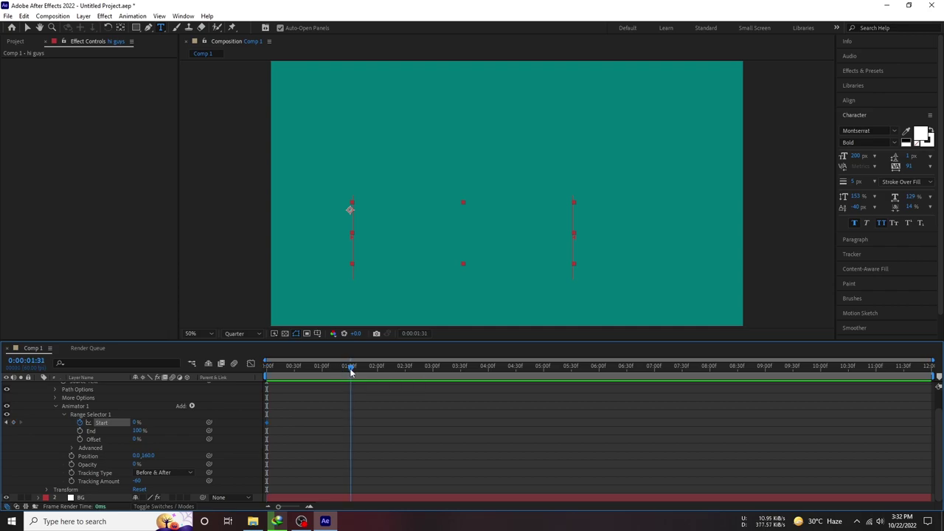
left_click_drag(137, 422, 267, 420)
key("space")
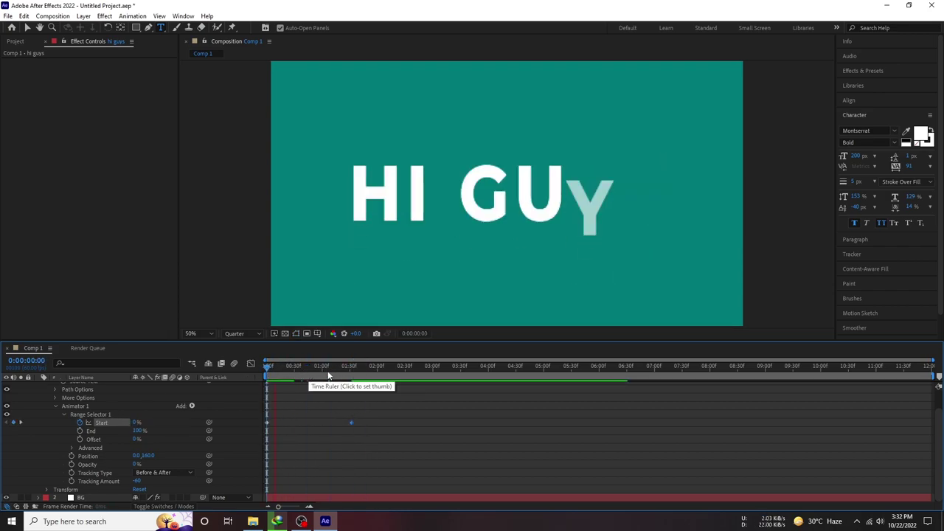
mouse_move(351, 377)
left_mouse_down()
mouse_move(295, 377)
mouse_move(320, 369)
left_mouse_up()
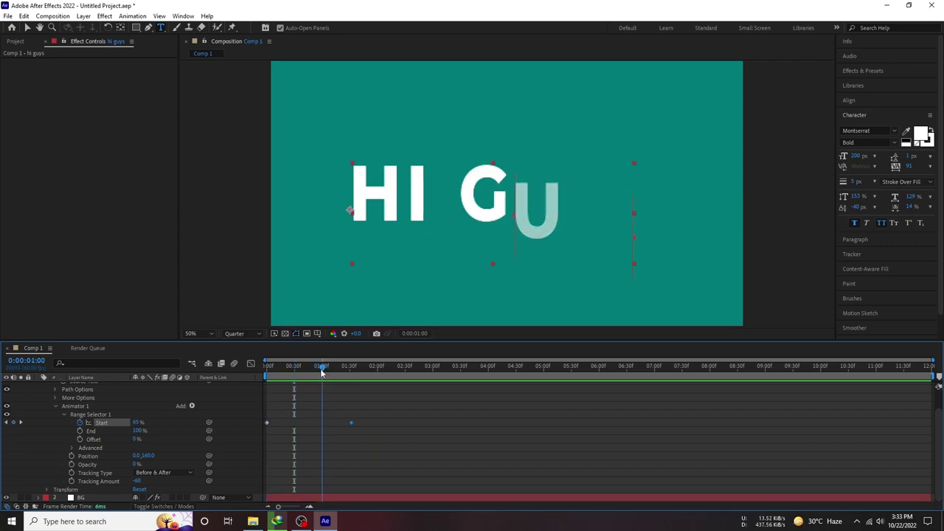
left_click_drag(351, 422, 322, 422)
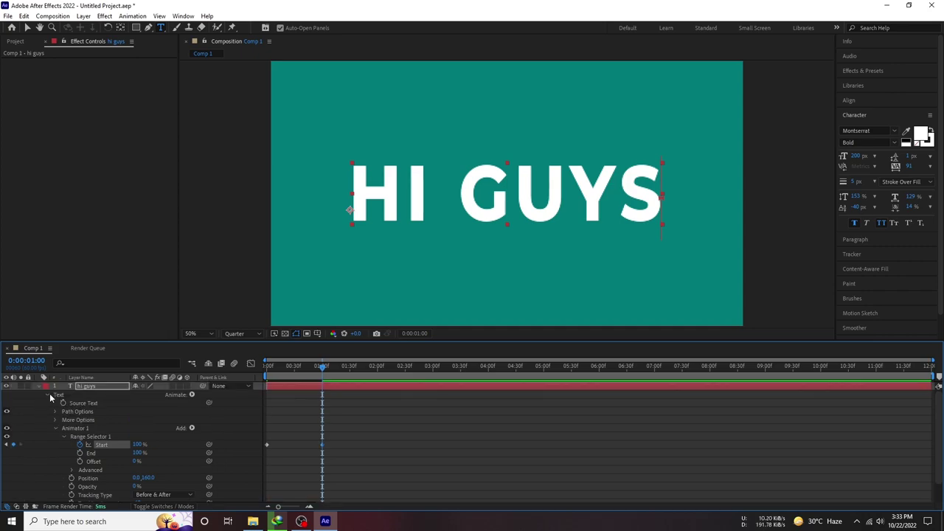
left_click(55, 396)
left_click(38, 385)
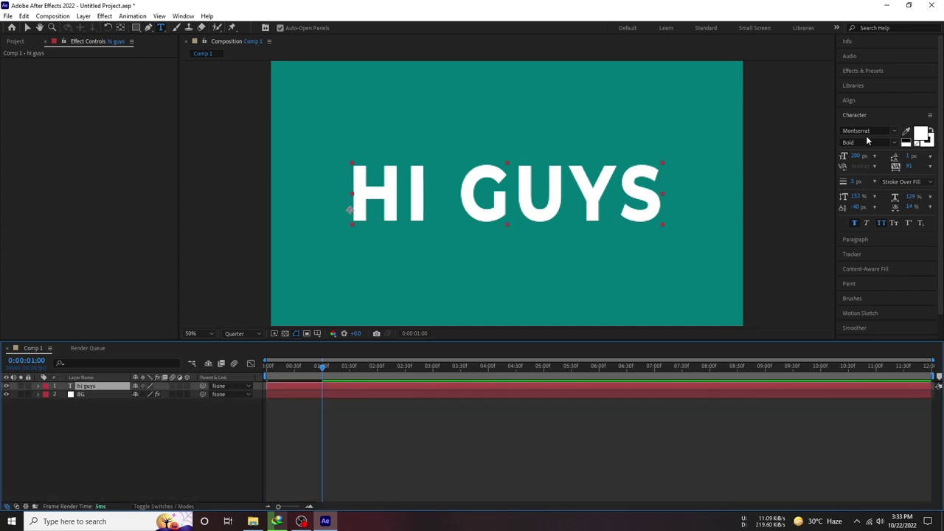
Step: Apply Drop Shadow to the hi guys layer and set its Softness to 35
left_click(860, 70)
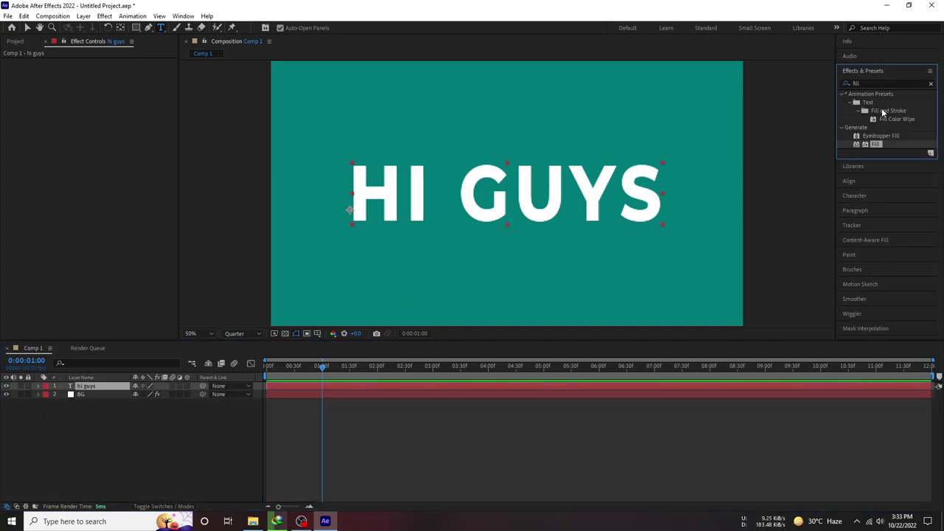
left_click(872, 83)
type("dro")
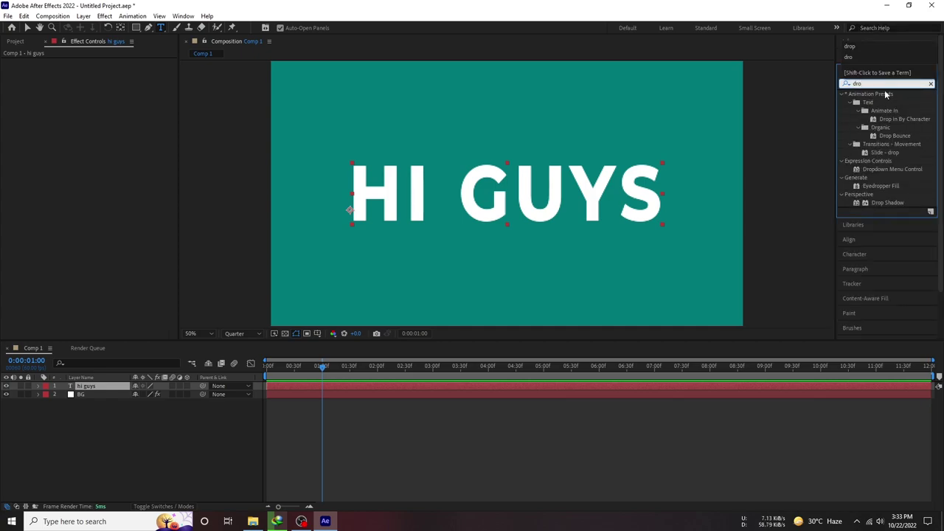
double_click(888, 204)
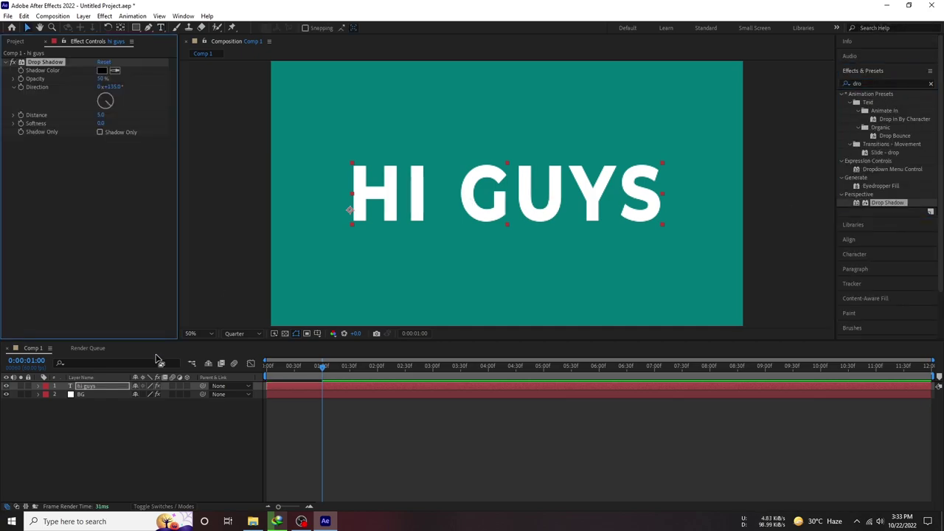
left_click(101, 124)
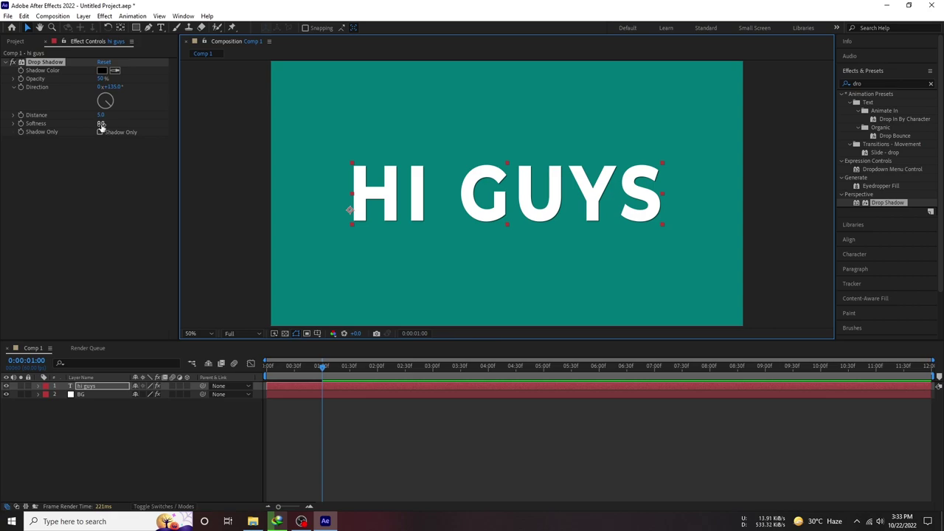
type("40")
key("ctrl+a")
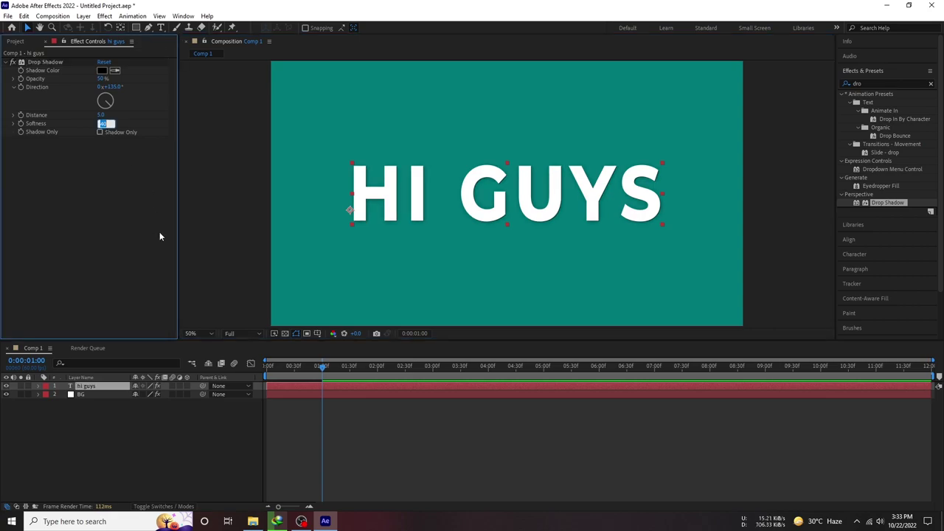
type("35")
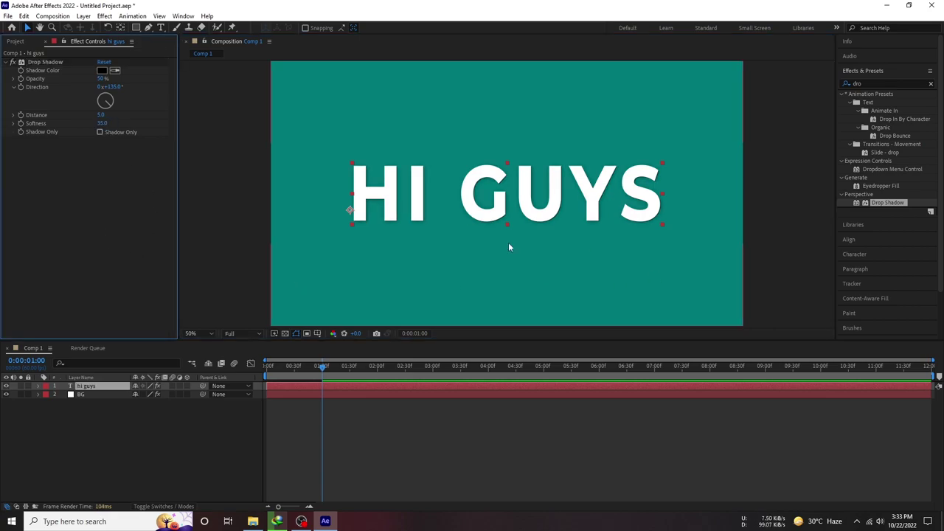
left_click(127, 422)
left_click(85, 388)
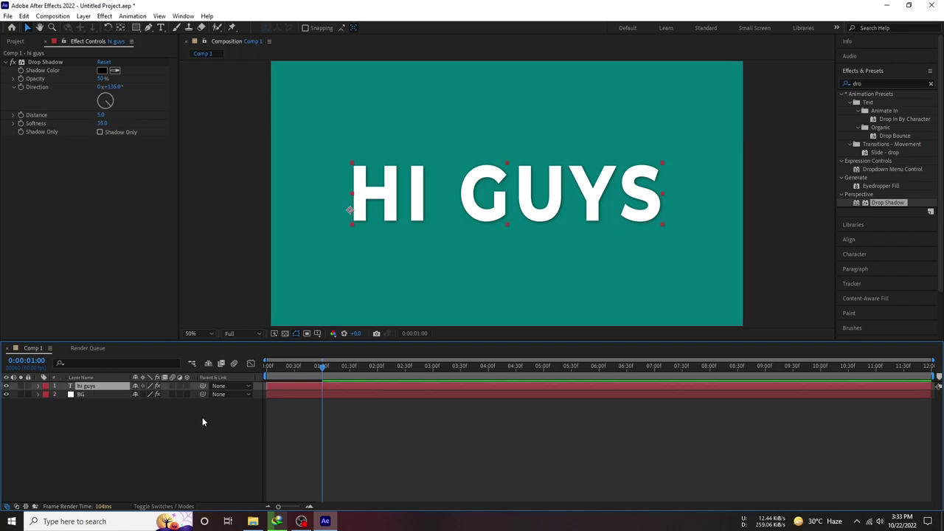
left_click(870, 82)
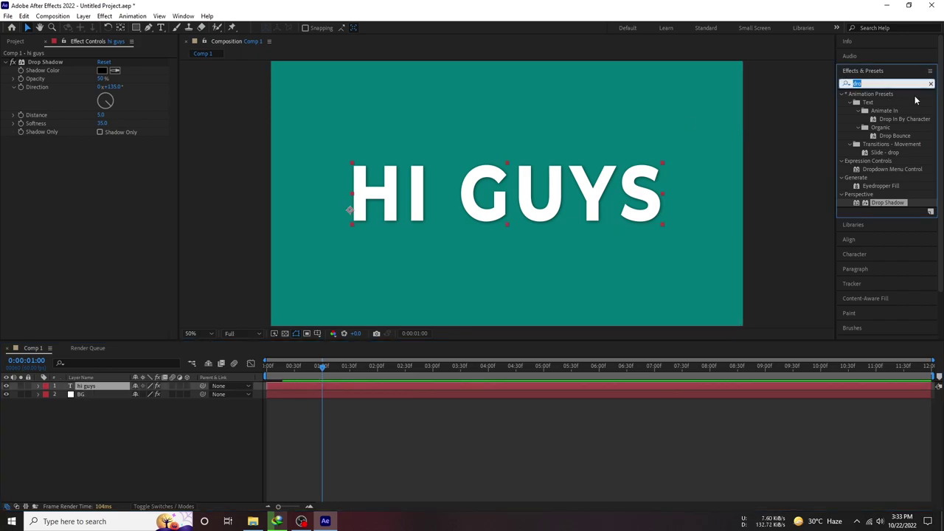
Step: Apply Bevel Alpha to HI GUYS with an Edge Thickness of 2.00
type("bev")
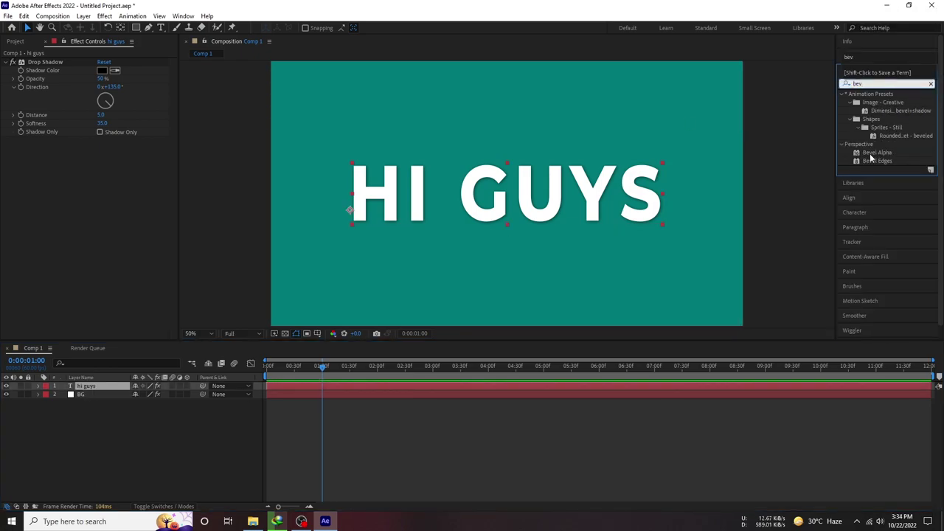
left_click_drag(871, 156, 350, 211)
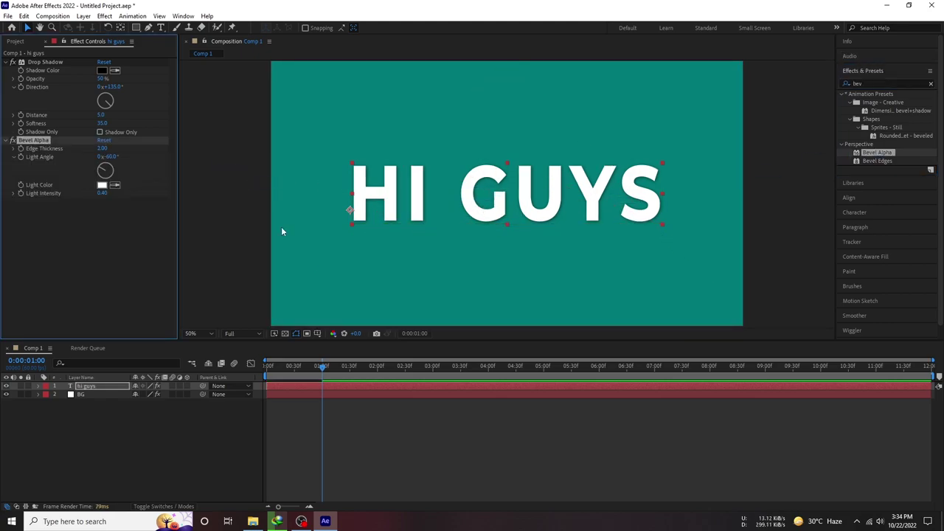
left_click_drag(103, 193, 116, 194)
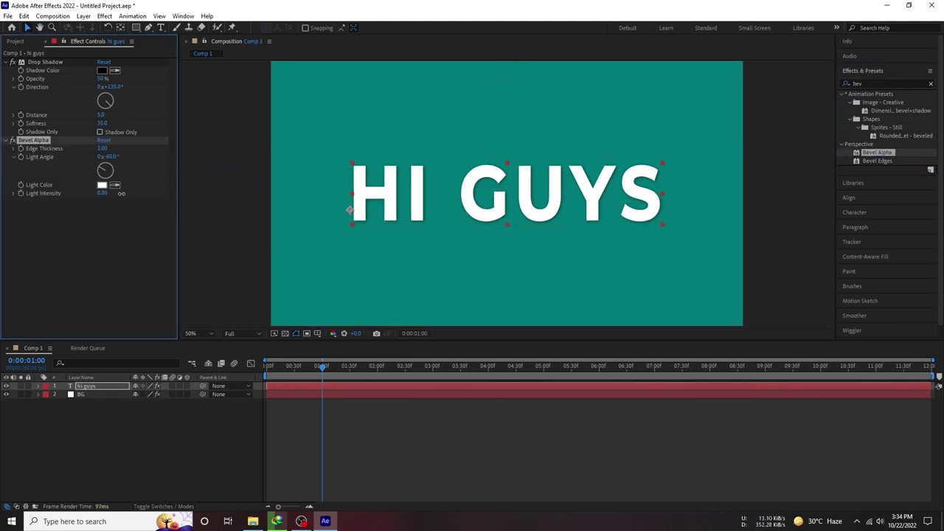
key("period")
left_click_drag(103, 150, 105, 150)
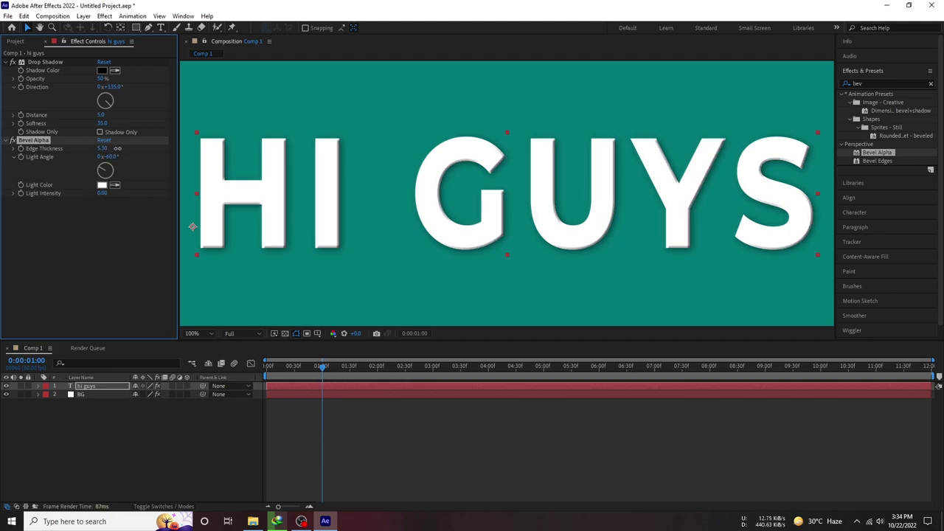
type("2")
key("Return")
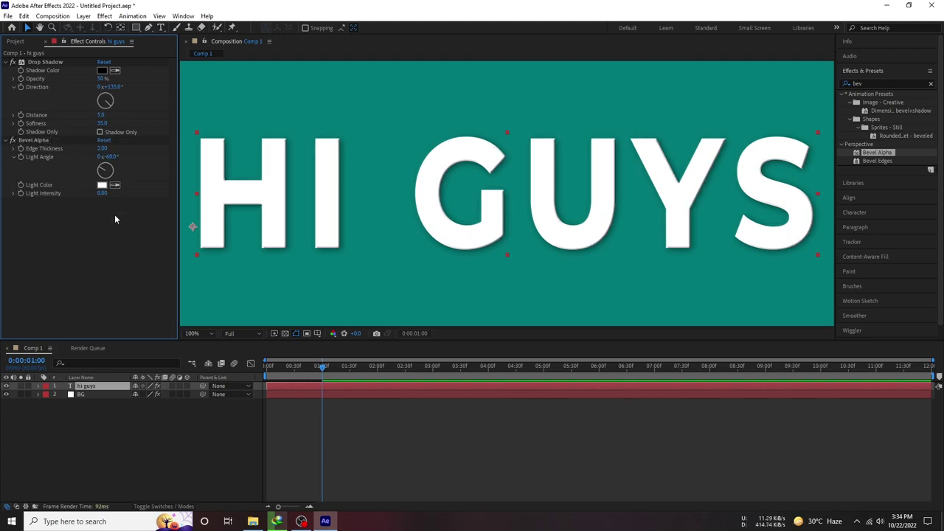
Step: Set the bevel's Light Intensity to 1.00 and Light Color to #FFFFFF
mouse_move(102, 193)
left_mouse_down()
mouse_move(88, 195)
mouse_move(127, 213)
left_mouse_up()
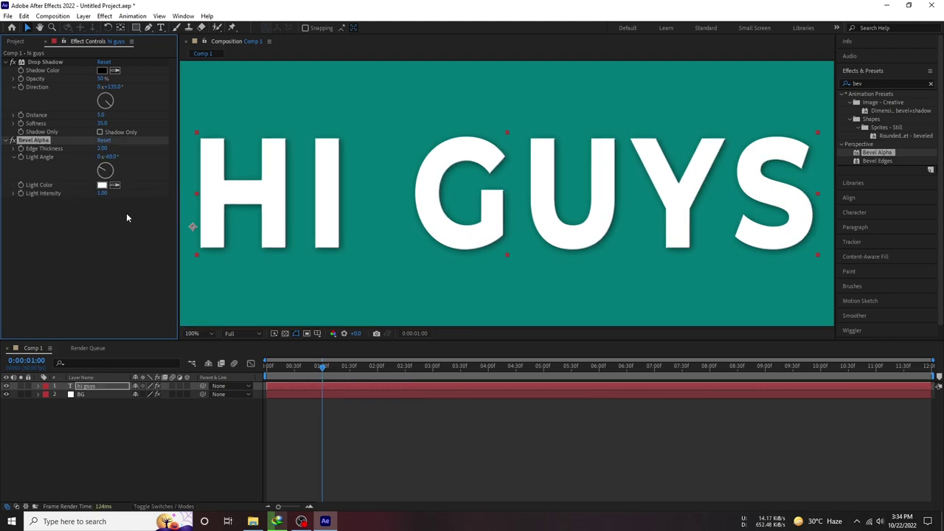
key("comma")
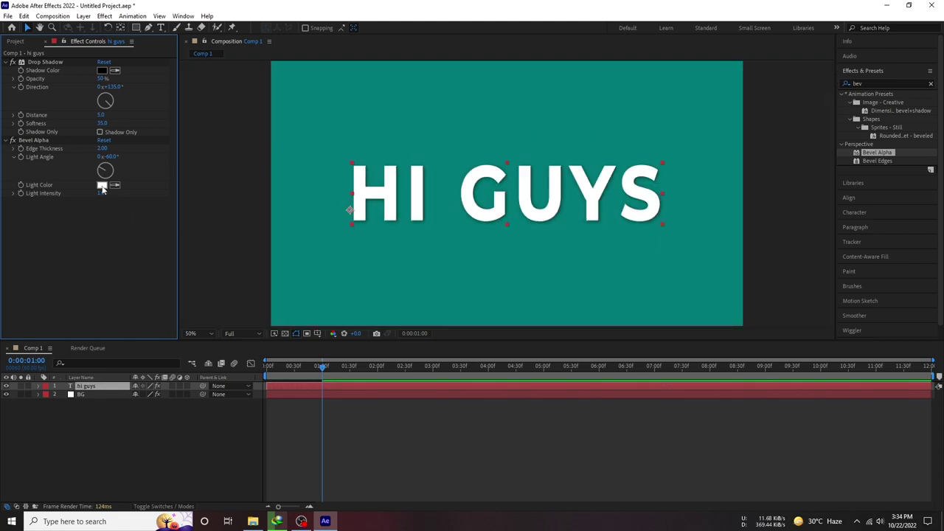
left_click(101, 184)
left_click_drag(668, 383, 654, 428)
key("Return")
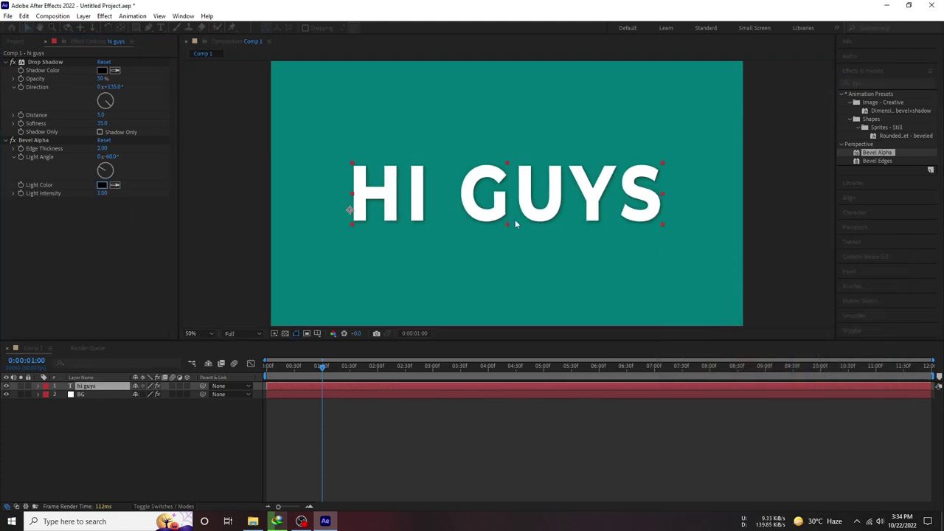
key("period")
key("period")
key("comma")
key("comma")
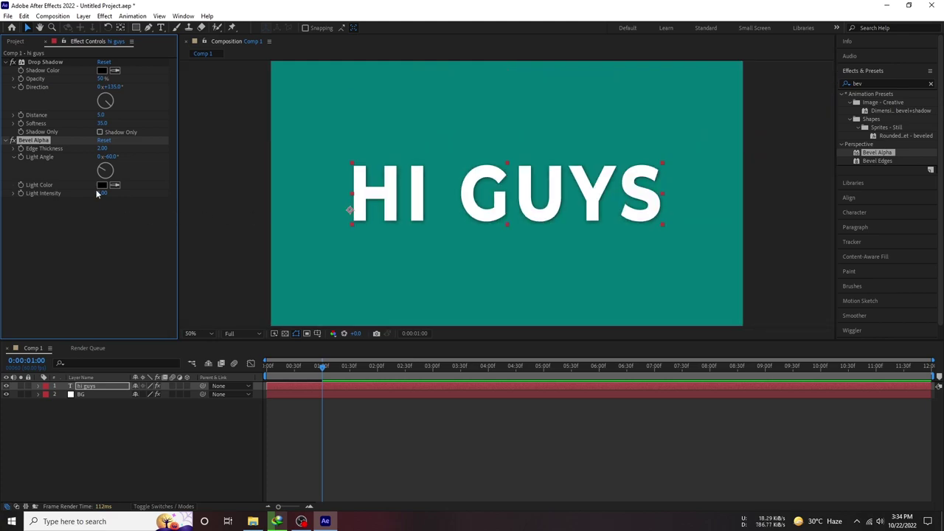
left_click(102, 184)
type("ffffff")
left_click(880, 269)
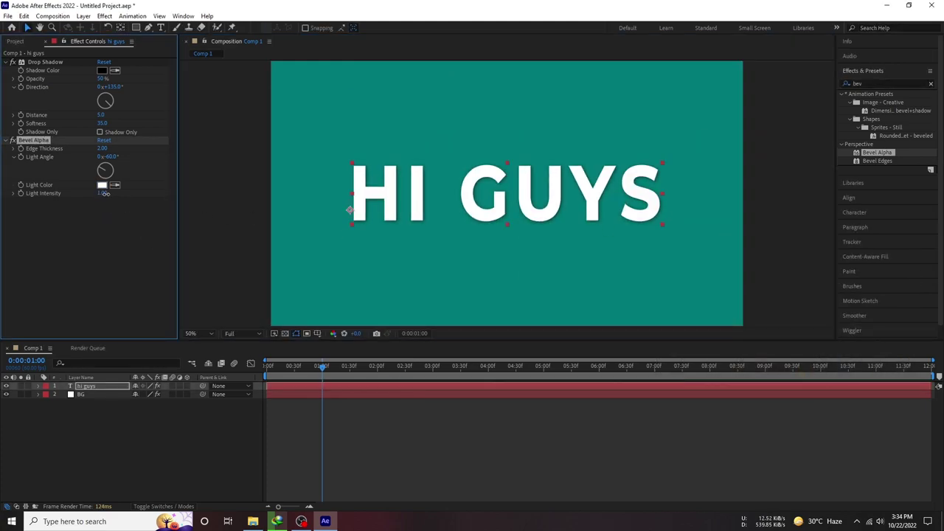
mouse_move(129, 195)
left_mouse_down()
mouse_move(107, 198)
mouse_move(165, 200)
left_mouse_up()
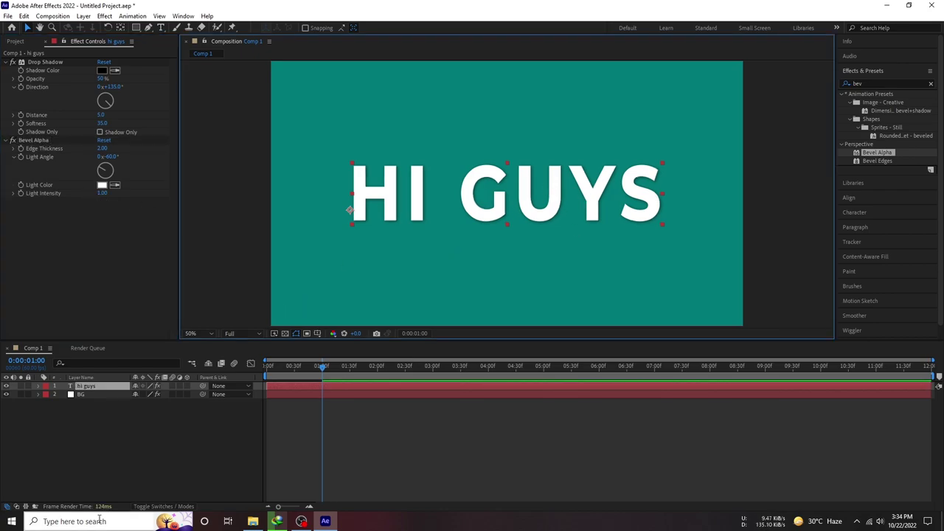
left_click(416, 389)
Step: Add Typography.mp3 to Comp 1 as a layer and show its waveform
left_click(15, 40)
left_click_drag(37, 130, 217, 424)
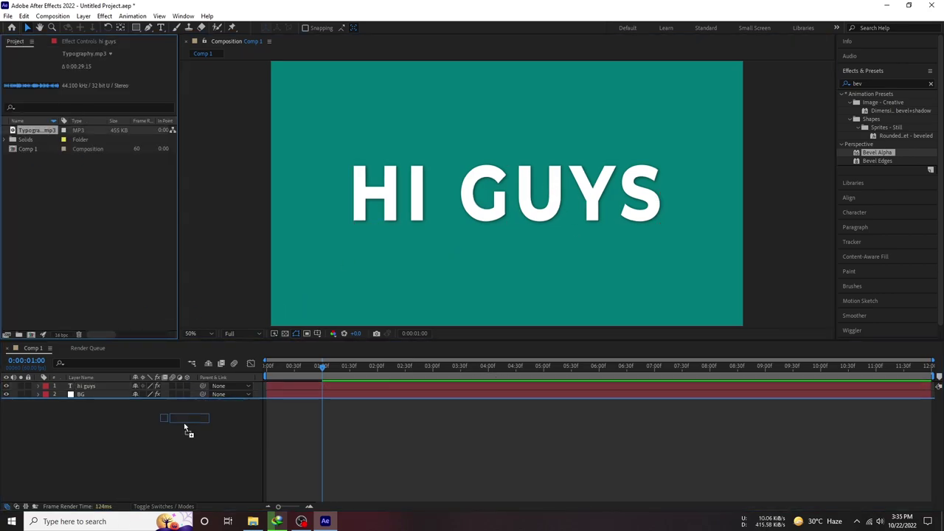
left_click(38, 403)
left_click(48, 411)
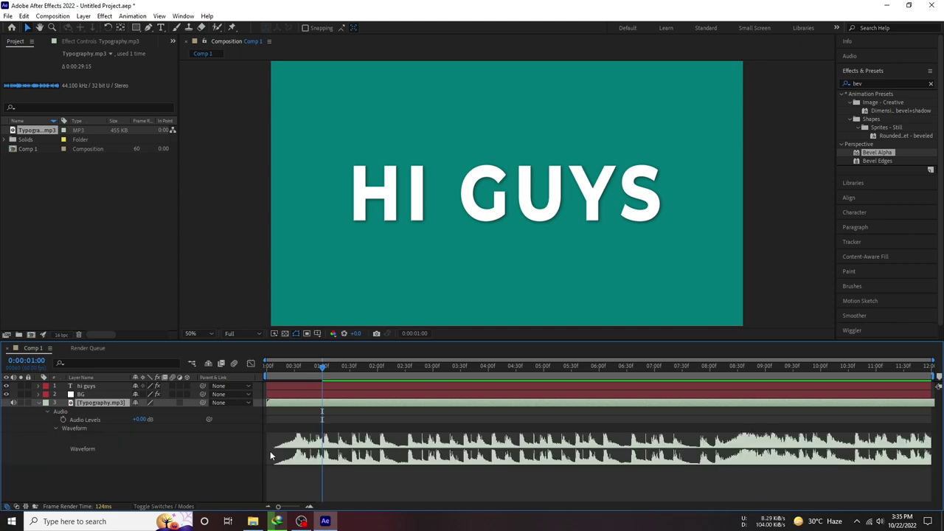
left_click(55, 428)
Step: Trim the Typography.mp3 layer's out point to 0:00:10:35
left_click(851, 376)
left_click(517, 420)
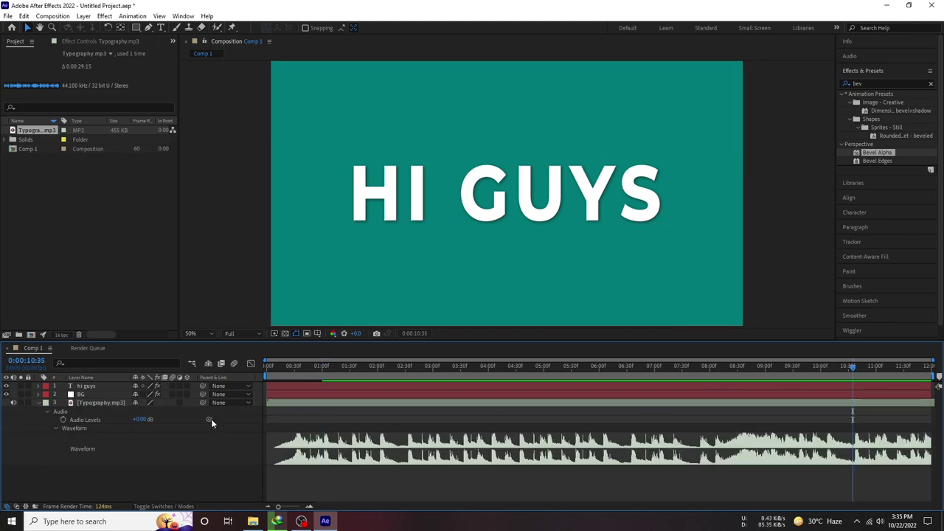
left_click(870, 405)
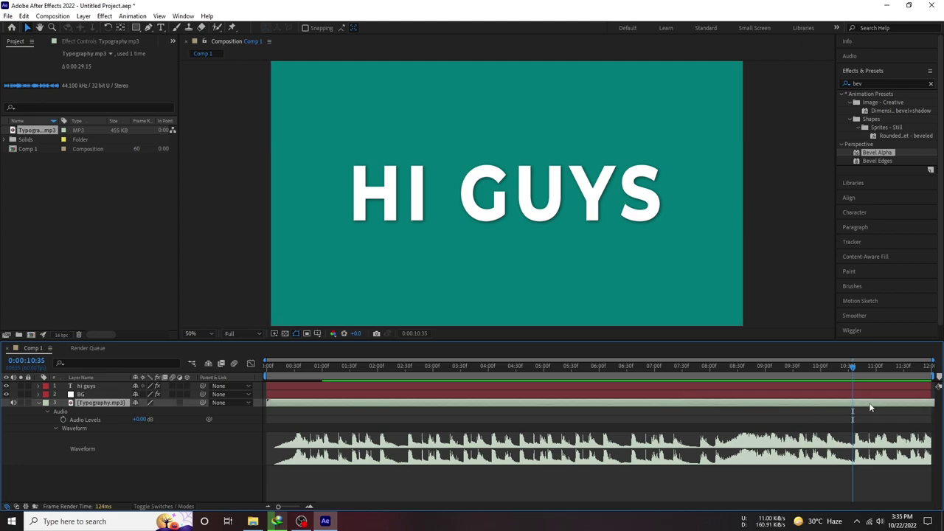
key("alt+]")
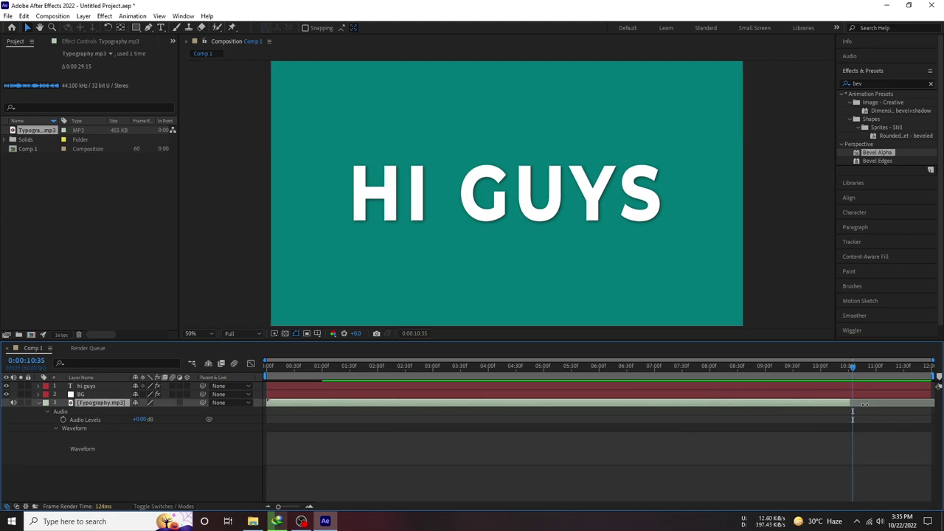
key("F2")
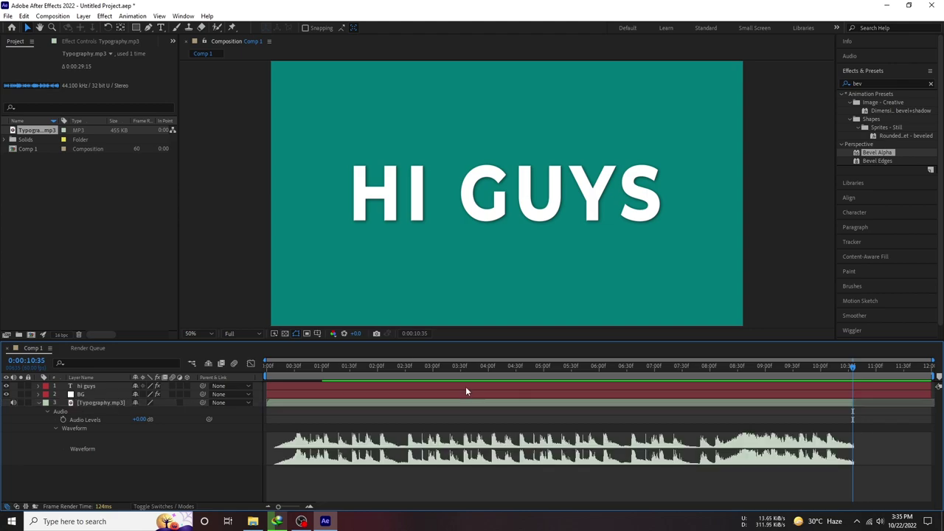
key("Home")
left_click(296, 404)
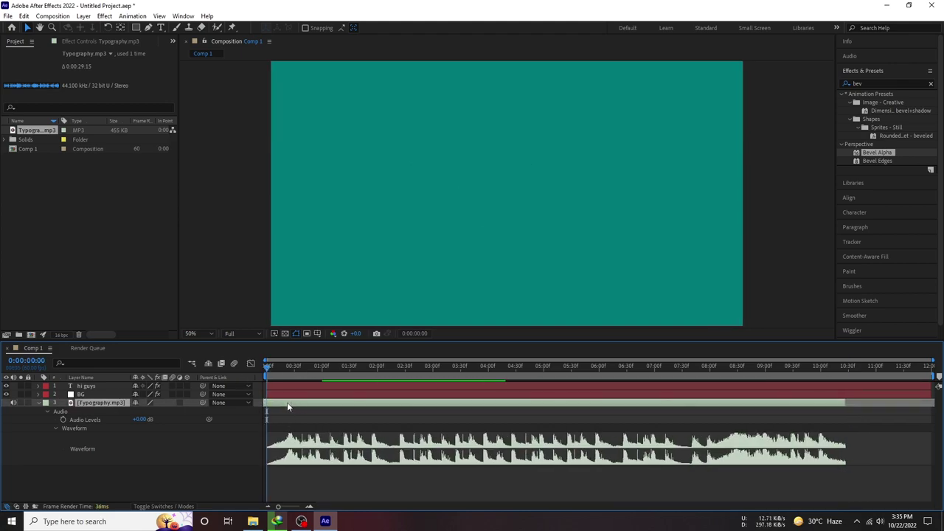
Step: Move the Start reveal's end keyframe earlier, to about 0:00:00:28
left_click(279, 385)
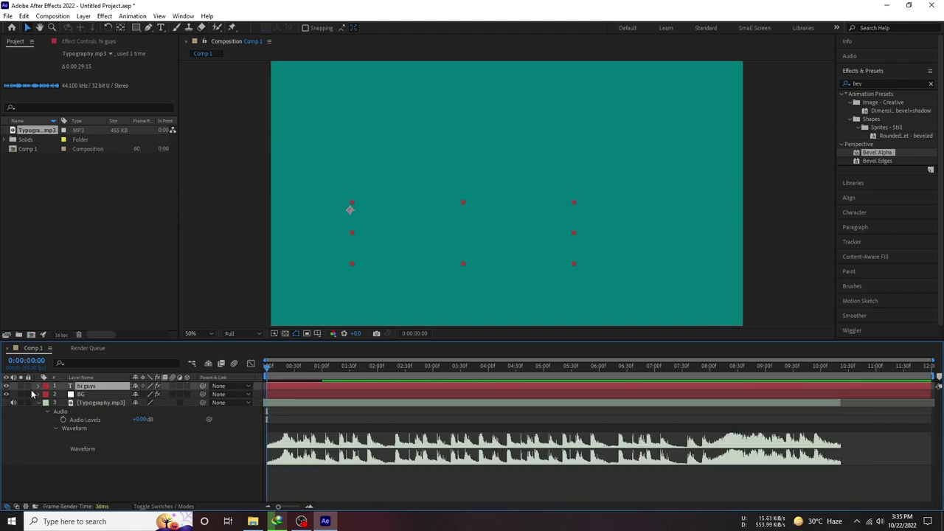
key("u")
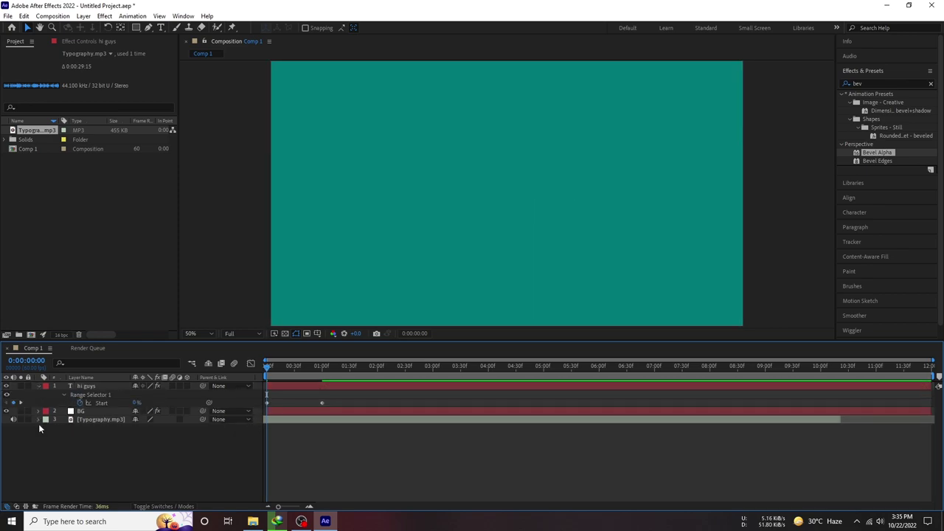
left_click(47, 429)
left_click(54, 444)
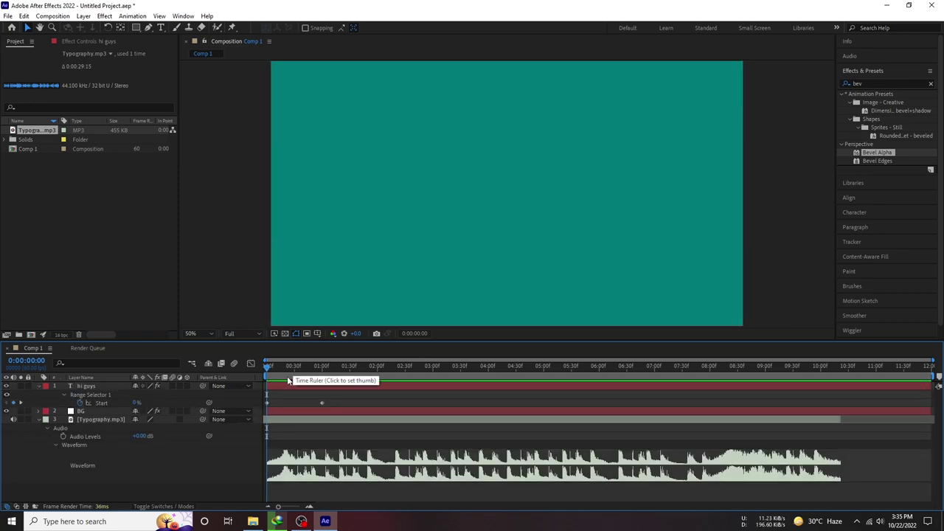
left_click(291, 380)
left_click_drag(322, 403, 289, 403)
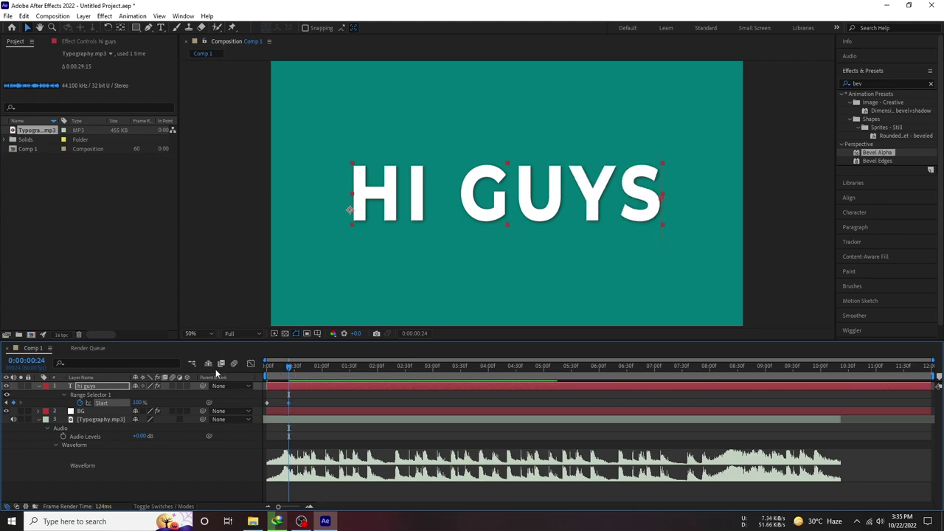
left_click(284, 368)
Step: Preview the faster HI GUYS reveal with the Typography.mp3 audio
key("space")
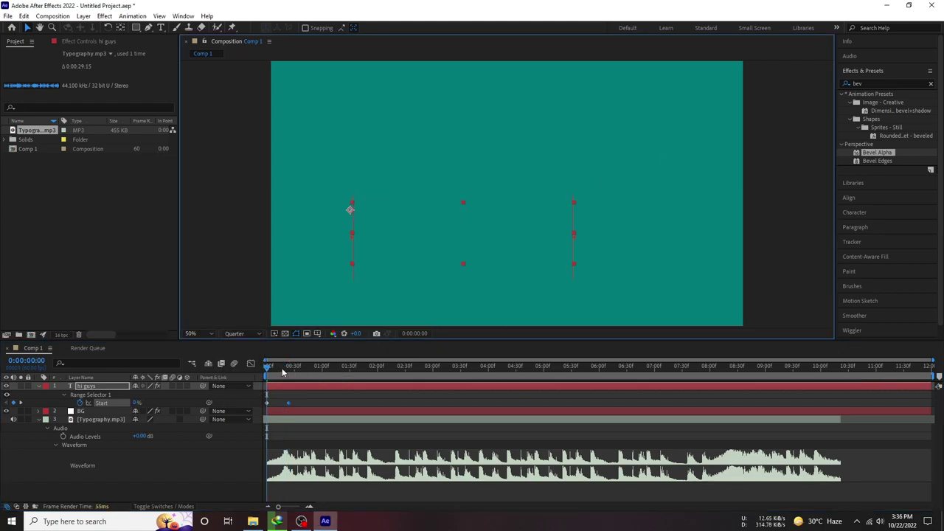
key("space")
key("space")
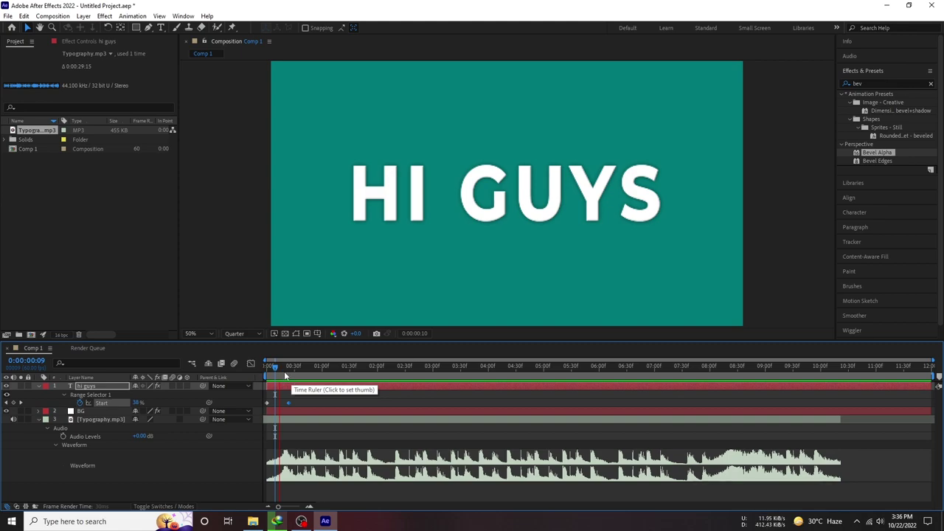
left_click_drag(284, 372, 244, 374)
key("space")
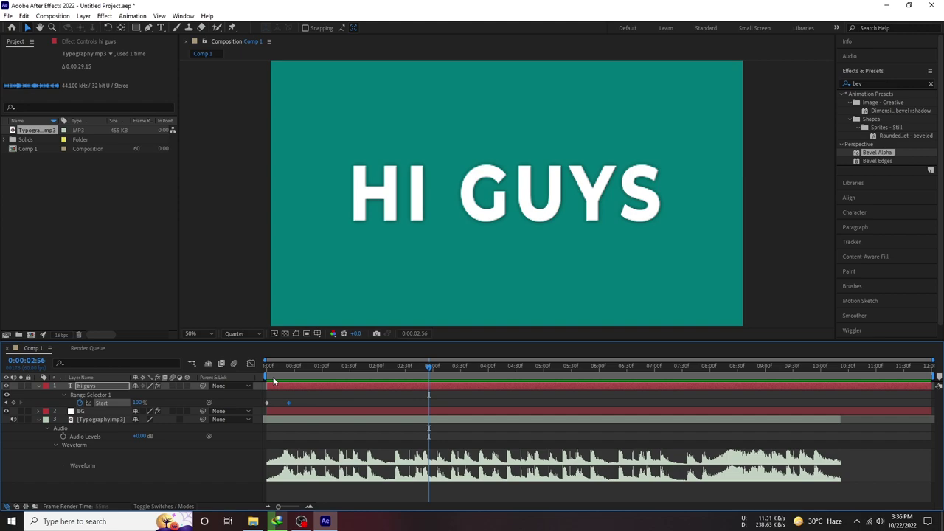
key("space")
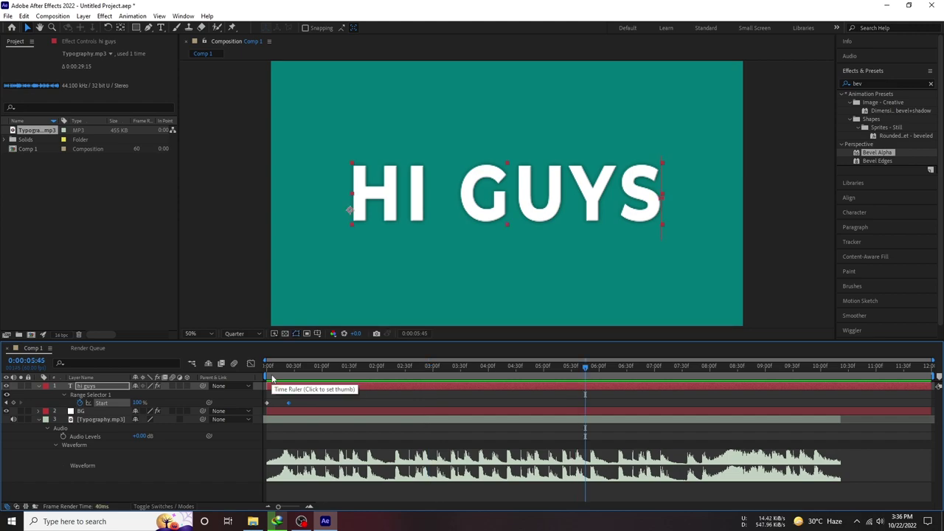
left_click(268, 374)
key("=")
key("=")
key("=")
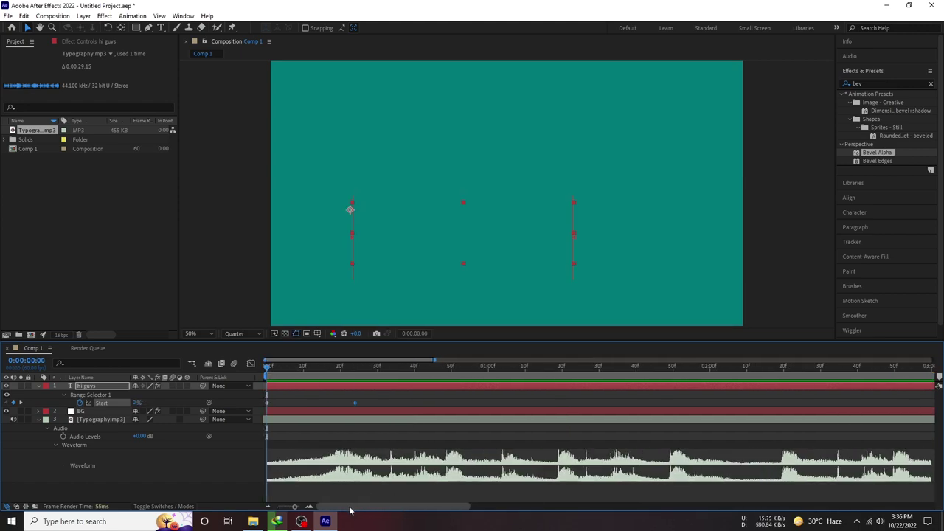
left_click(341, 420)
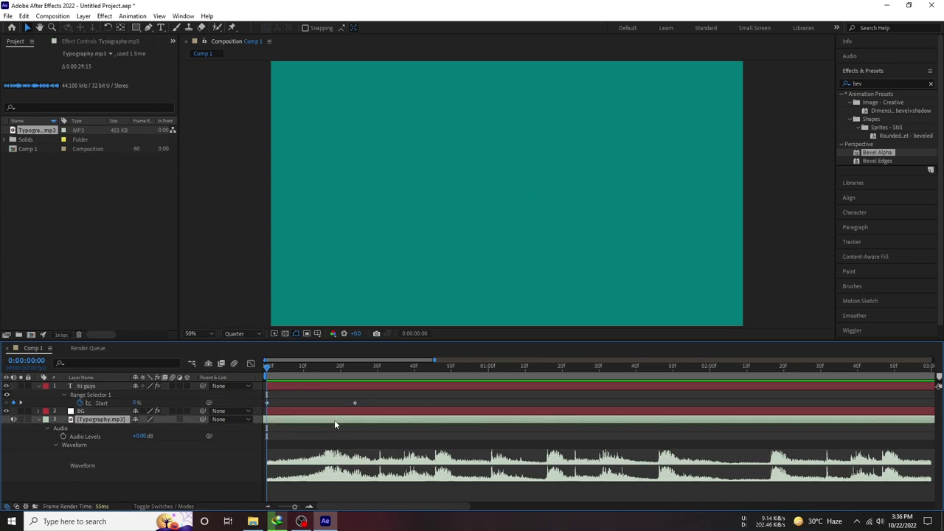
key("space")
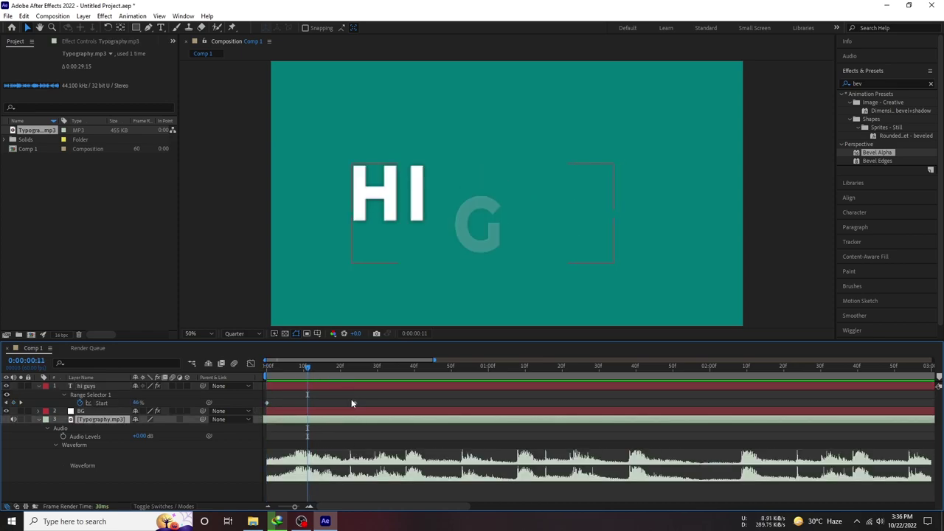
left_click(352, 404)
Step: Apply Easy Ease to both Range Selector Start keyframes and preview the eased reveal
left_click(250, 364)
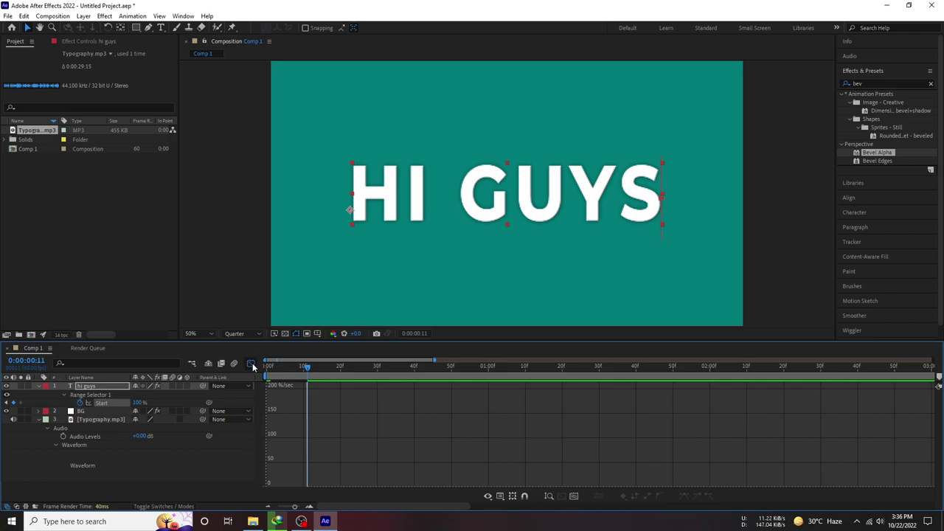
left_click(252, 364)
right_click(308, 404)
mouse_move(369, 395)
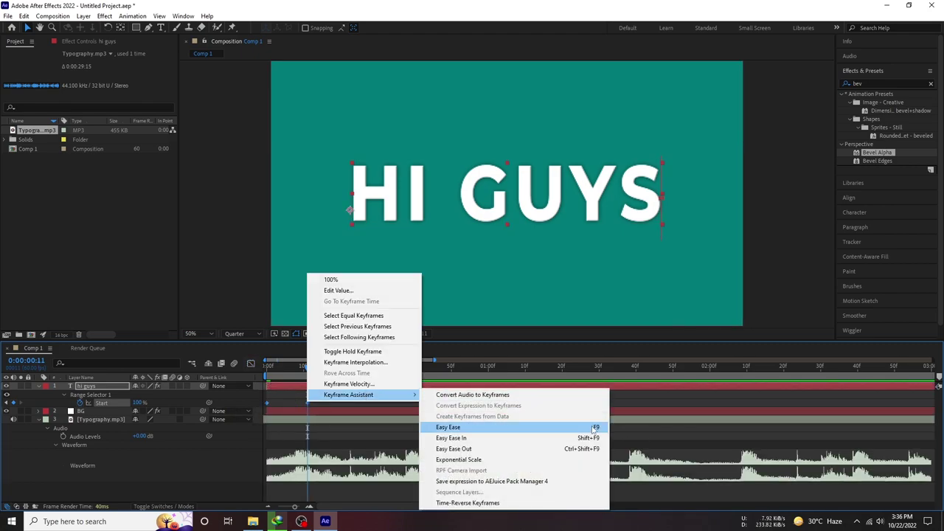
left_click(602, 429)
left_click(251, 364)
left_click_drag(334, 443, 264, 481)
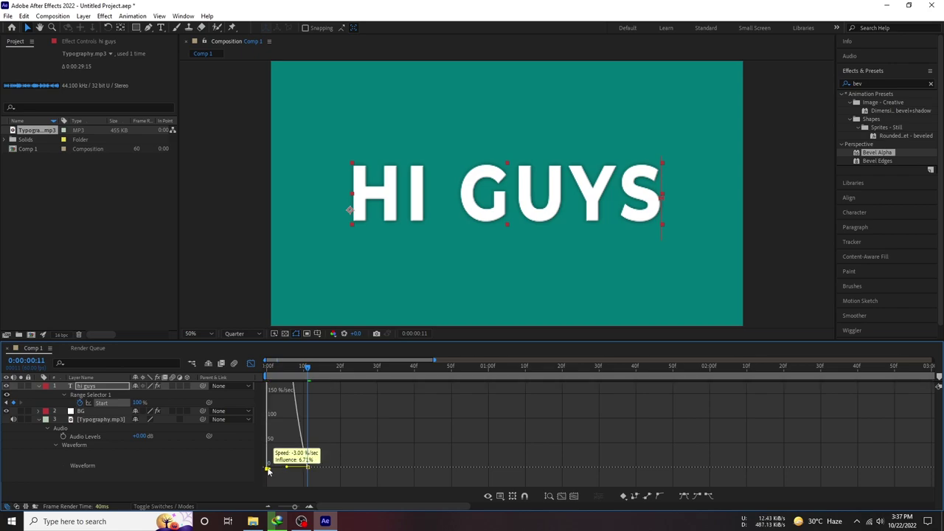
left_click(251, 363)
key("Home")
key("space")
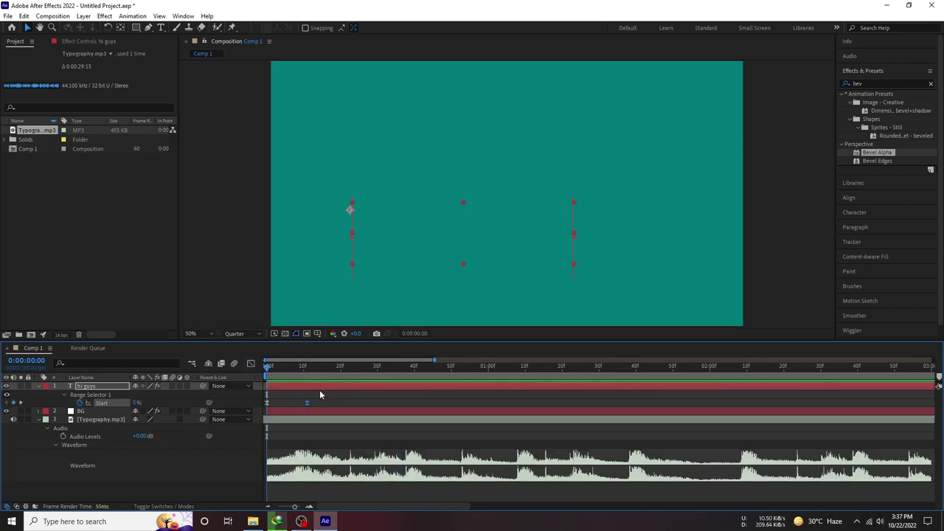
Step: Move the HI GUYS reveal's end keyframe to frame 14, preview it, and select the layer at frame 29
left_click(306, 368)
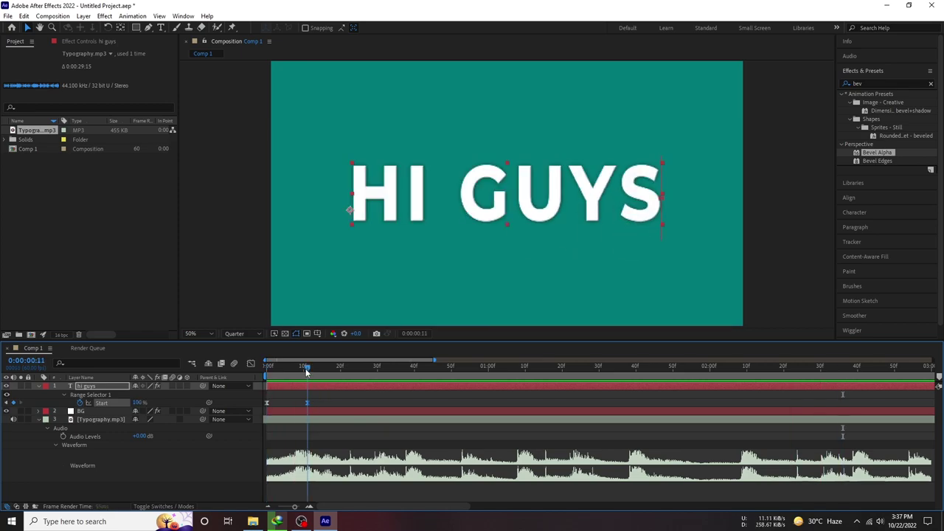
left_click_drag(312, 375, 318, 405)
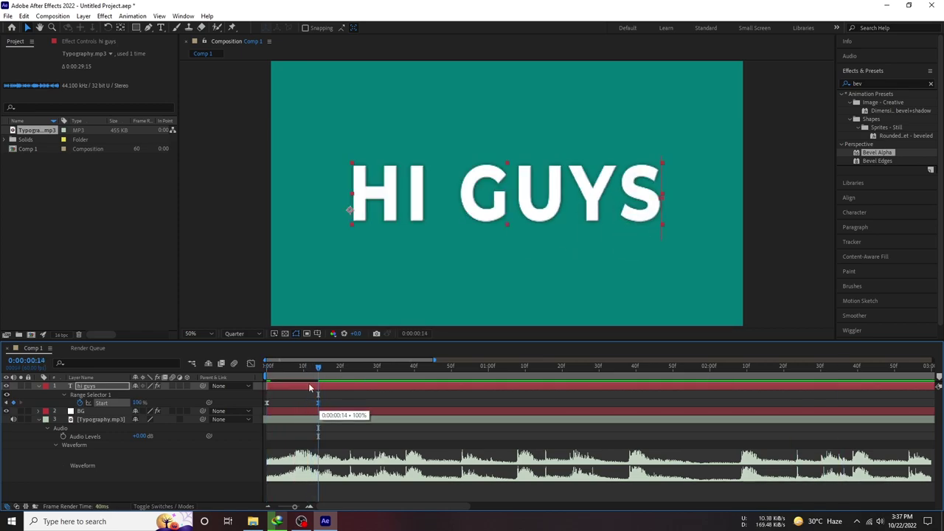
key("space")
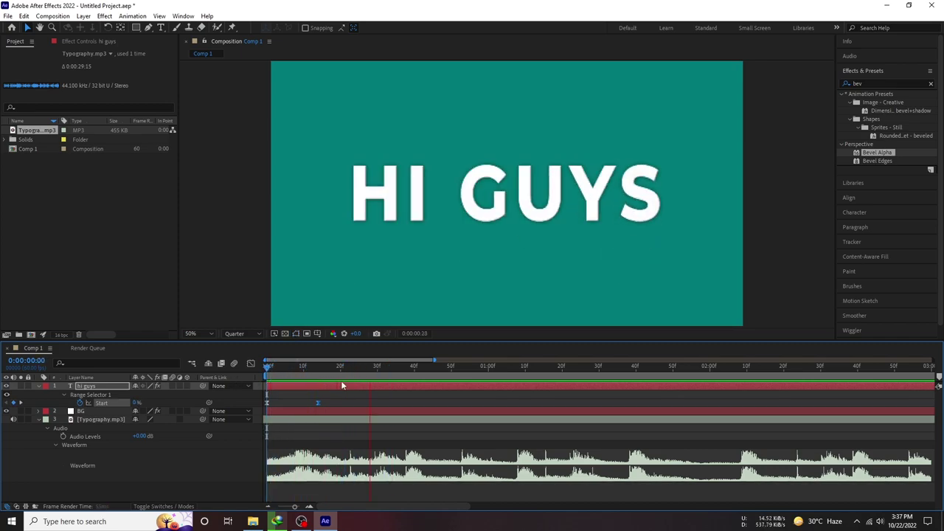
left_click(374, 367)
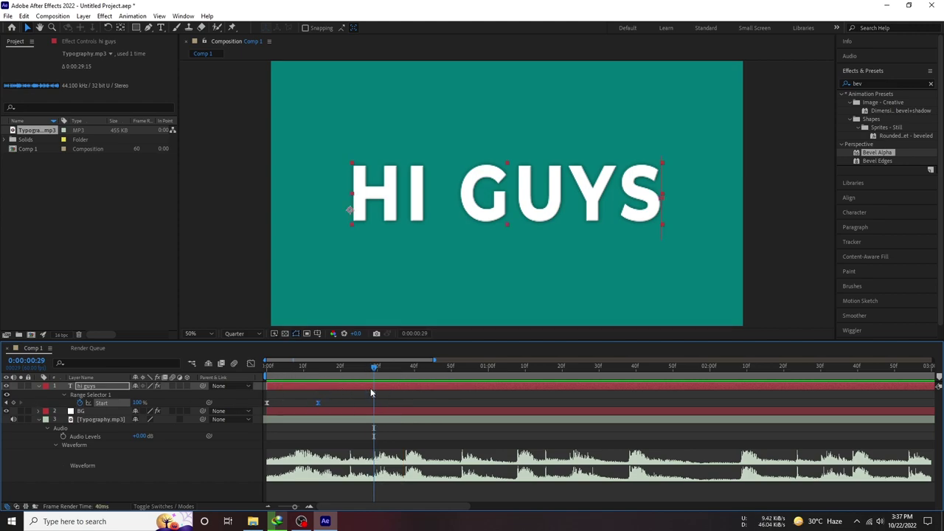
left_click(373, 388)
Step: Trim hi guys to end at frame 29 and duplicate it as hi guys 2 starting there
key("alt+bracketright")
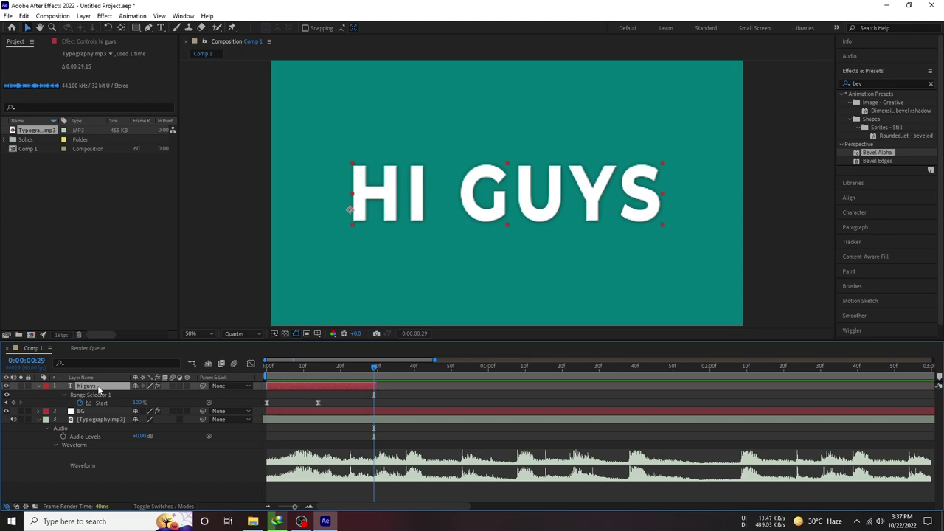
key("ctrl+d")
left_click_drag(301, 385, 412, 384)
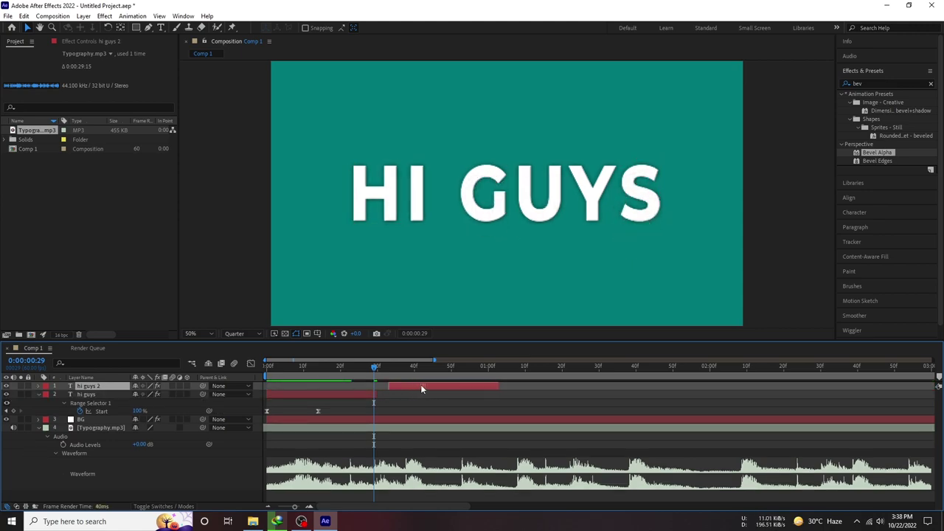
left_click(421, 373)
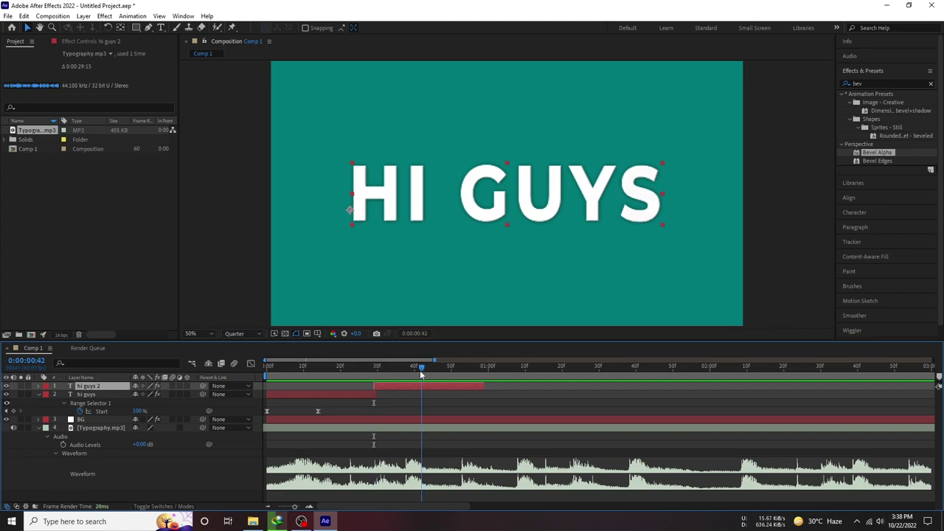
left_click(38, 395)
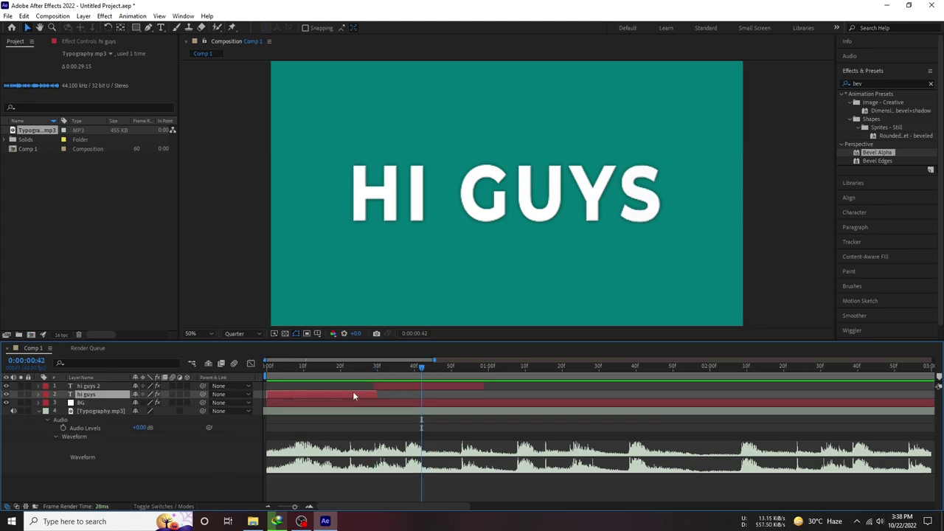
Step: Retime hi guys 2's Start keyframes so its reveal ends near frame 49
left_click(394, 384)
key("u")
key("i")
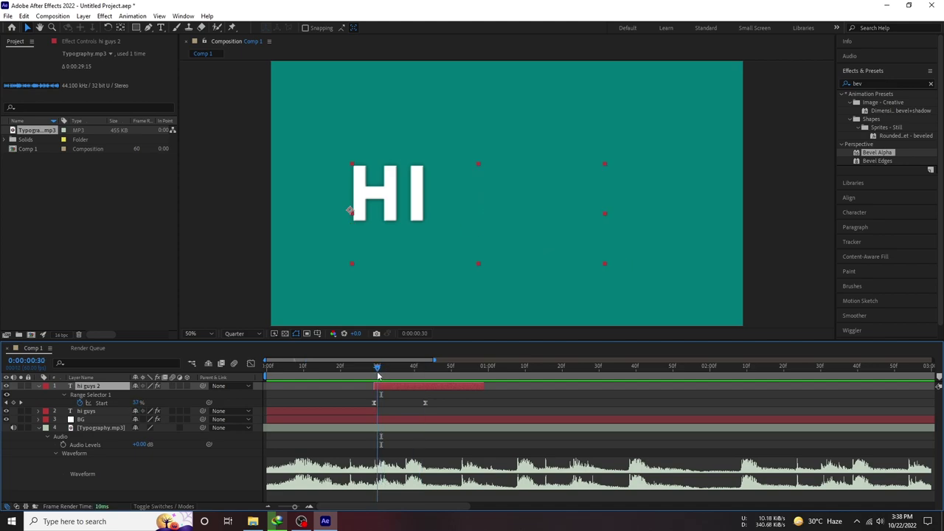
key("space")
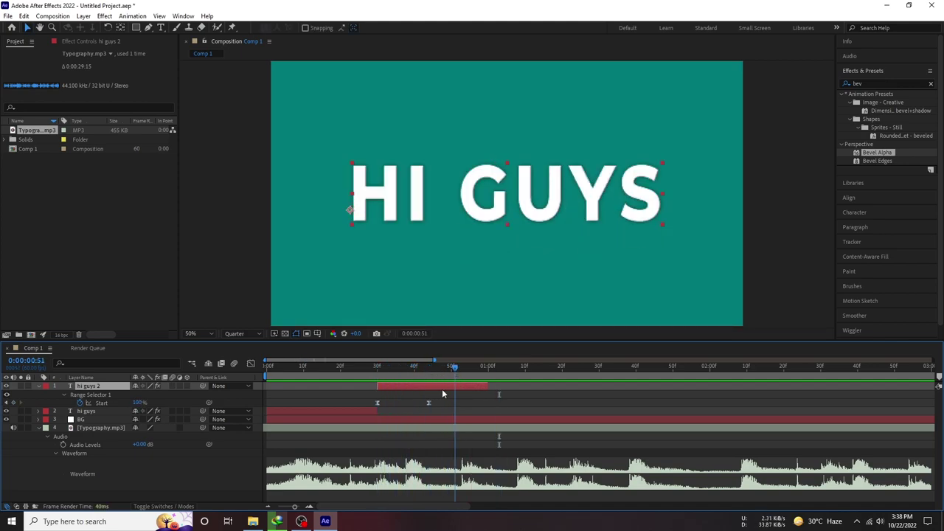
left_click_drag(428, 403, 447, 403)
left_click(458, 378)
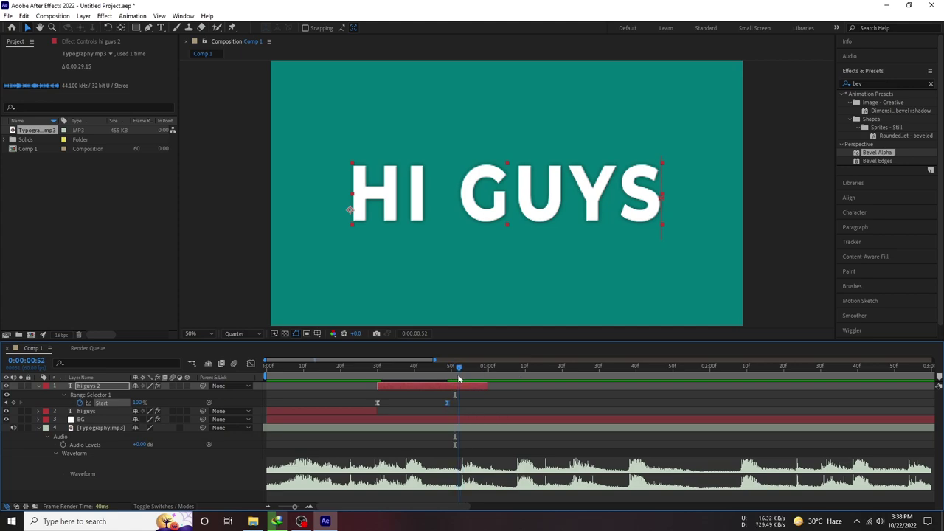
left_click_drag(458, 367, 344, 367)
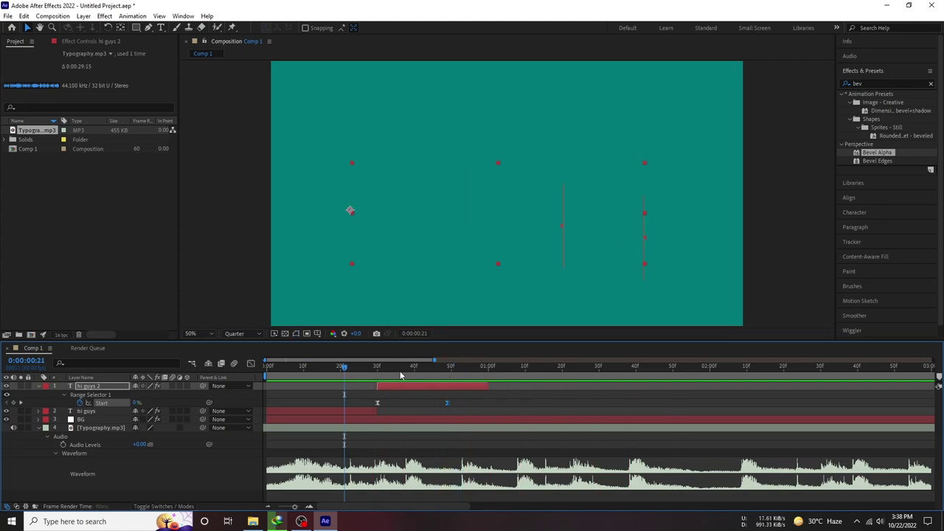
left_click_drag(401, 377, 422, 405)
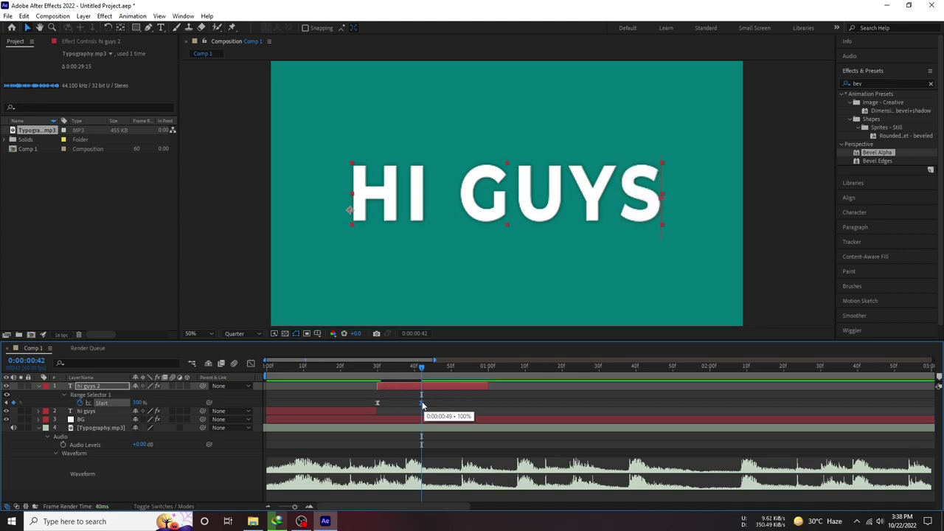
Step: Retype the duplicate's text as 'wlecome to' and align it within the comp
double_click(478, 200)
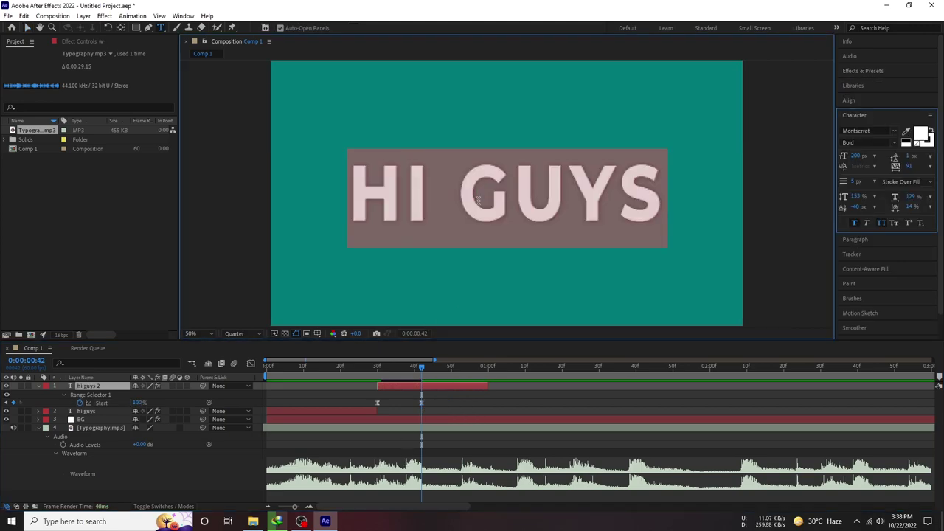
type("wlecome to")
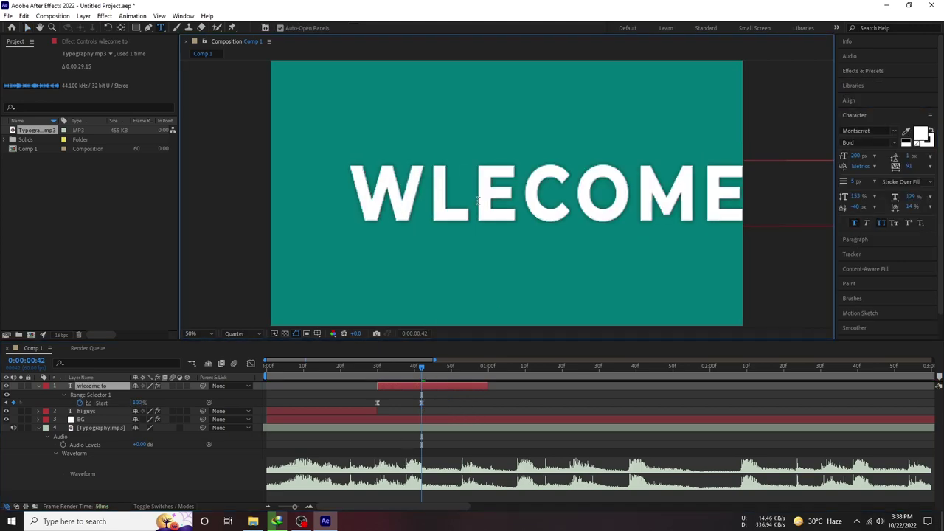
left_click(438, 388)
left_click(850, 100)
left_click(864, 125)
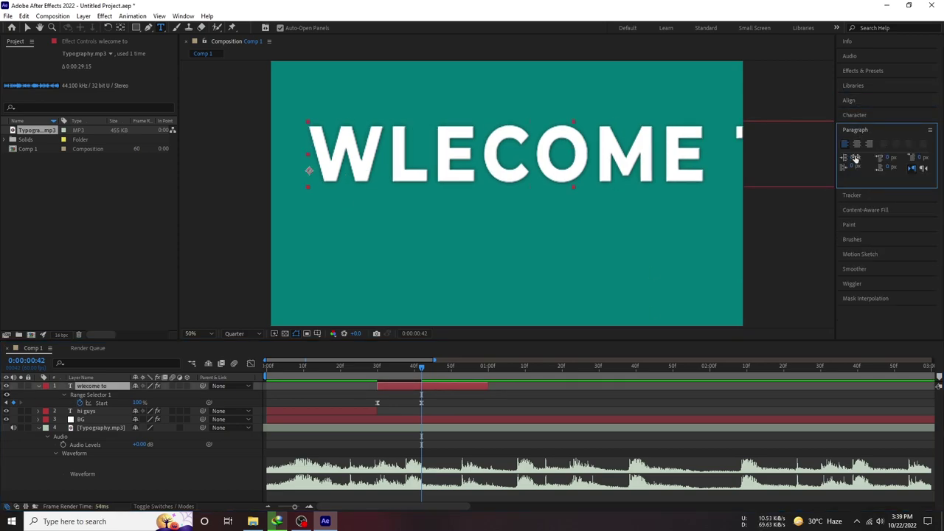
Step: Set the WLECOME TO font size to 120 in the Character panel
left_click(855, 166)
left_click(860, 156)
type("15")
key("Return")
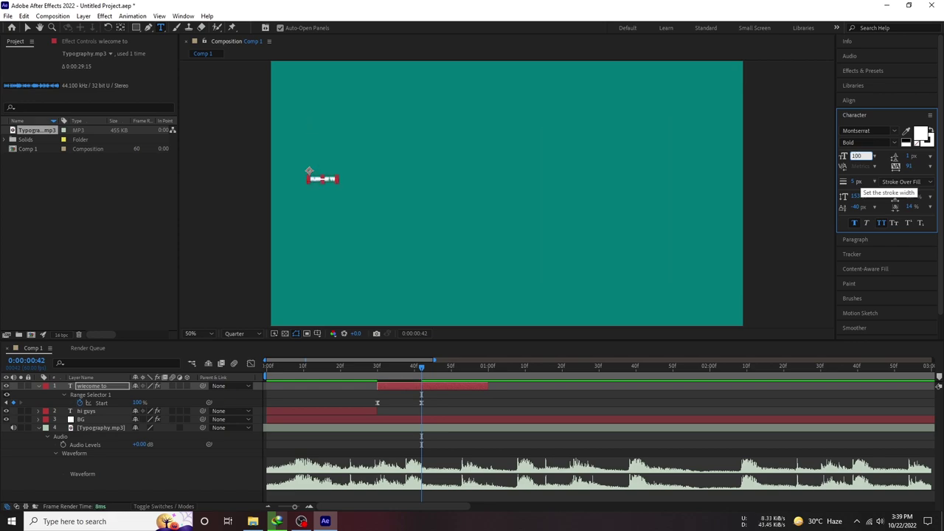
type("100")
key("Return")
type("15")
key("Return")
type("100")
key("Return")
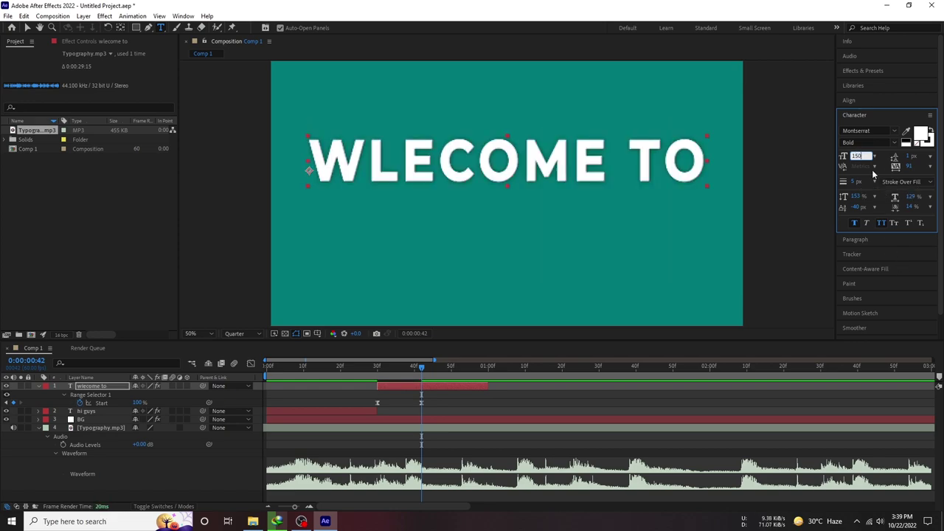
type("15")
key("Return")
type("120")
key("Return")
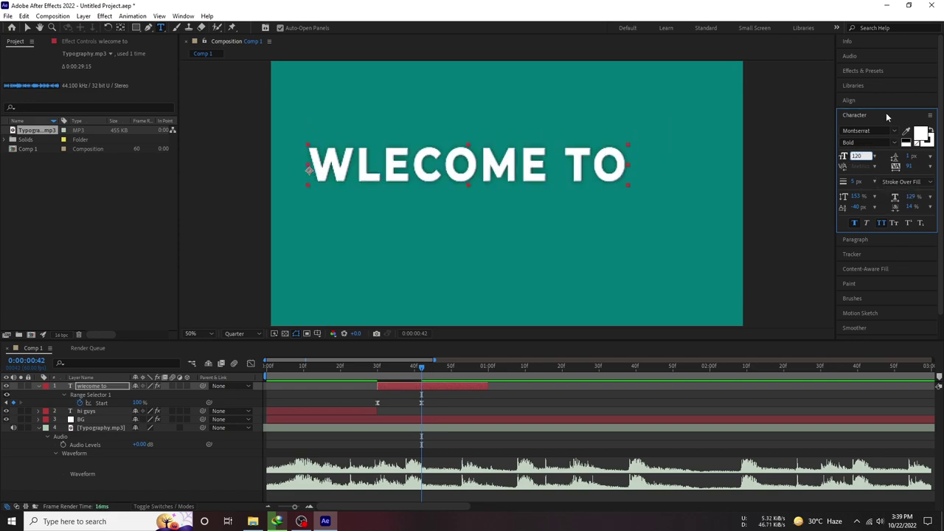
Step: Centre the text horizontally in the comp and return to frame 30
left_click(888, 115)
left_click(860, 99)
left_click(864, 127)
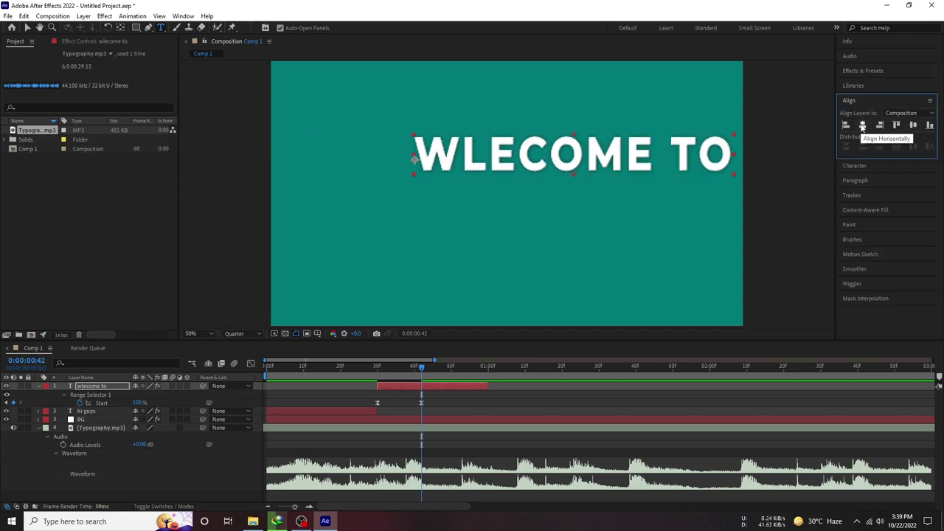
left_click(376, 369)
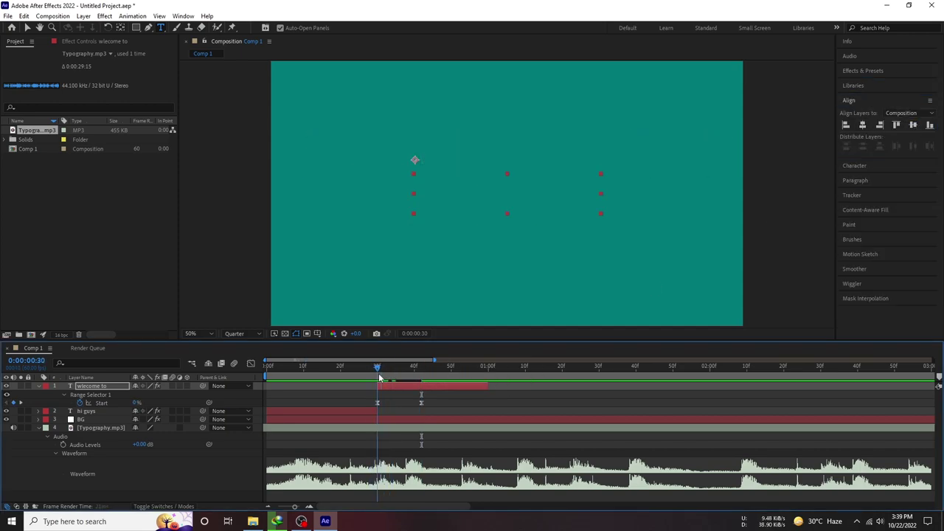
Step: Nudge the WLECOME TO layer left and down, then preview its reveal from frame 30 to 43
left_click(392, 389)
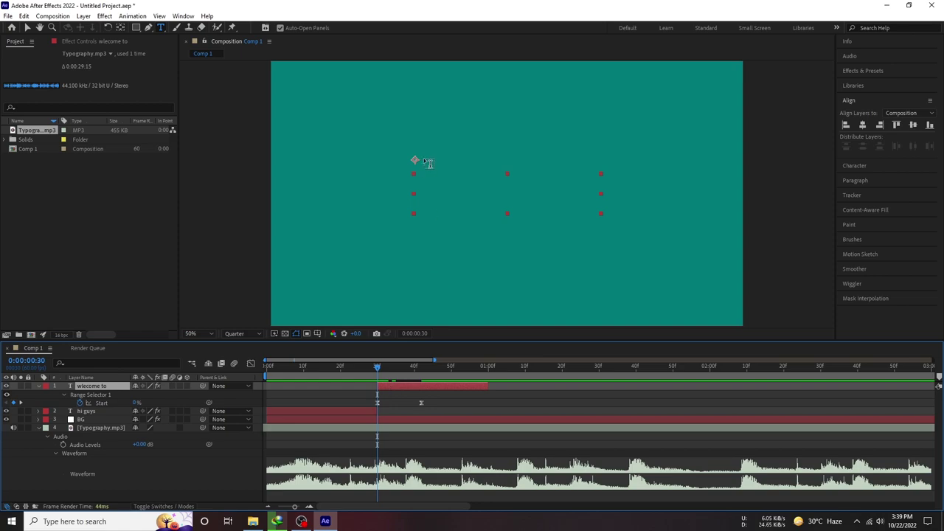
left_click(98, 248)
key("v")
left_click_drag(403, 154, 391, 164)
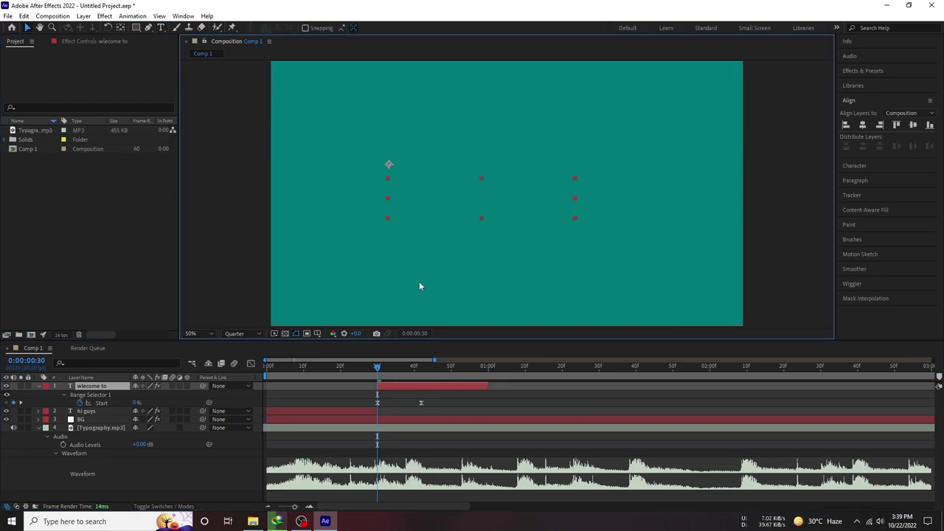
left_click_drag(377, 366, 425, 368)
left_click_drag(391, 165, 355, 197)
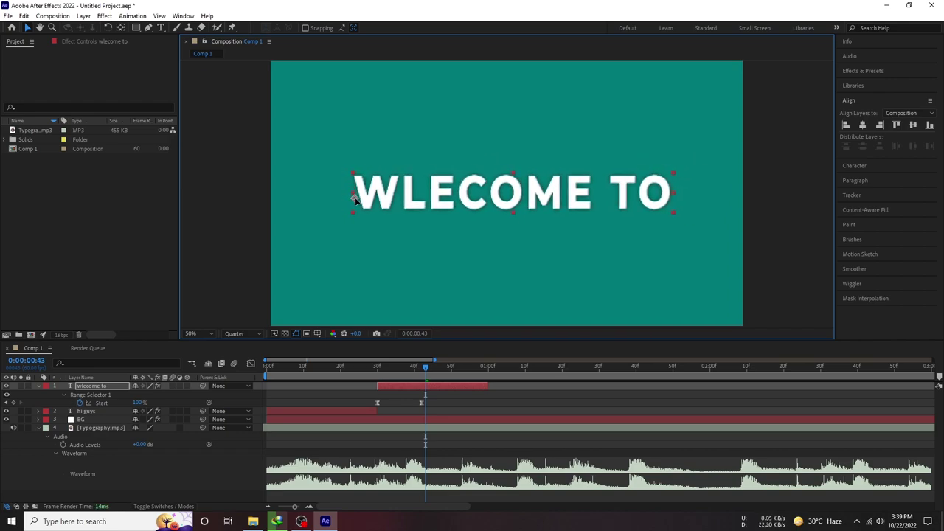
key("space")
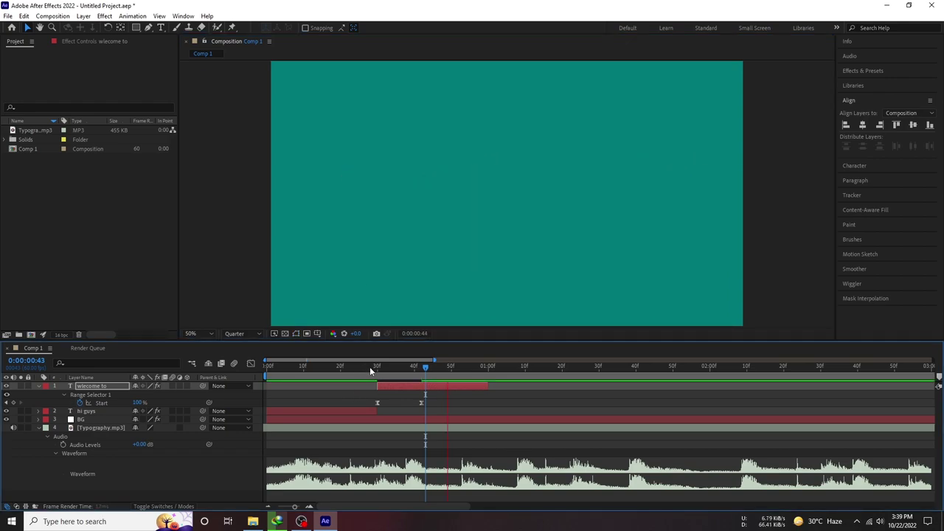
mouse_move(370, 367)
left_mouse_down()
mouse_move(381, 373)
mouse_move(364, 376)
mouse_move(385, 375)
left_mouse_up()
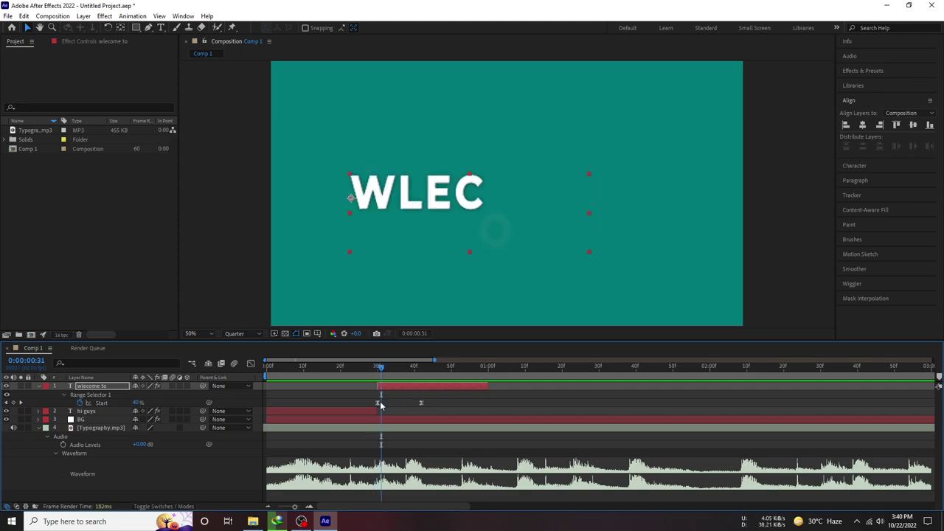
Step: Drag welcome to's Animator 1 Tracking Amount to -221, then scrub to watch the letters land
left_click(65, 395)
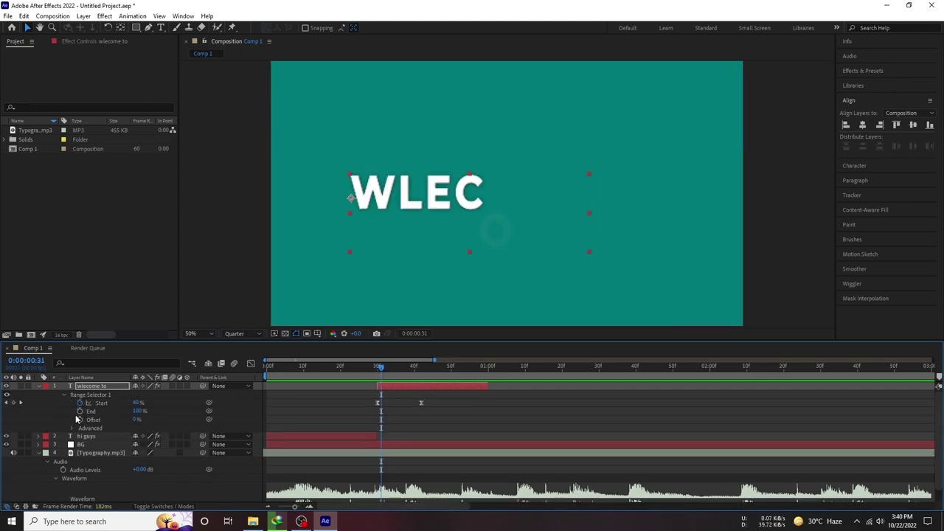
left_click(74, 428)
left_click(72, 422)
left_click(65, 395)
left_click(65, 395)
left_click(73, 428)
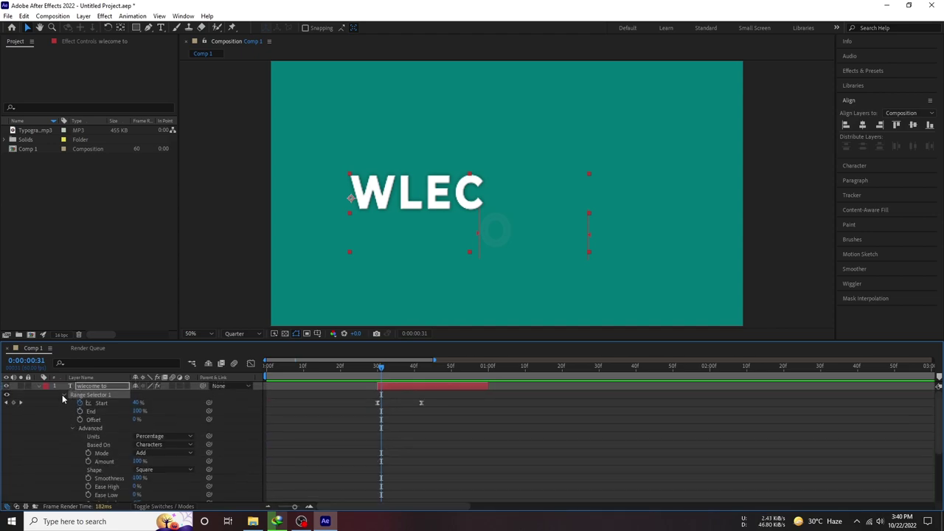
left_click(62, 395)
left_click(40, 405)
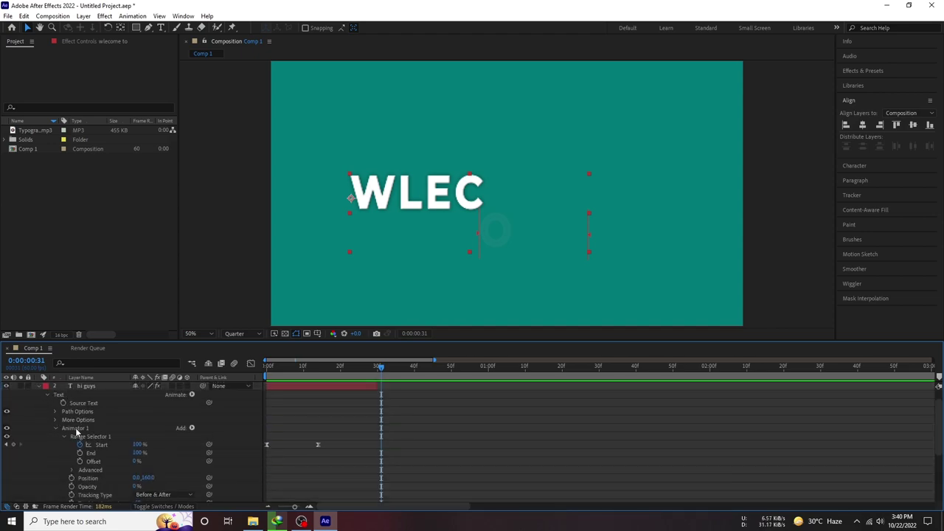
left_click(46, 396)
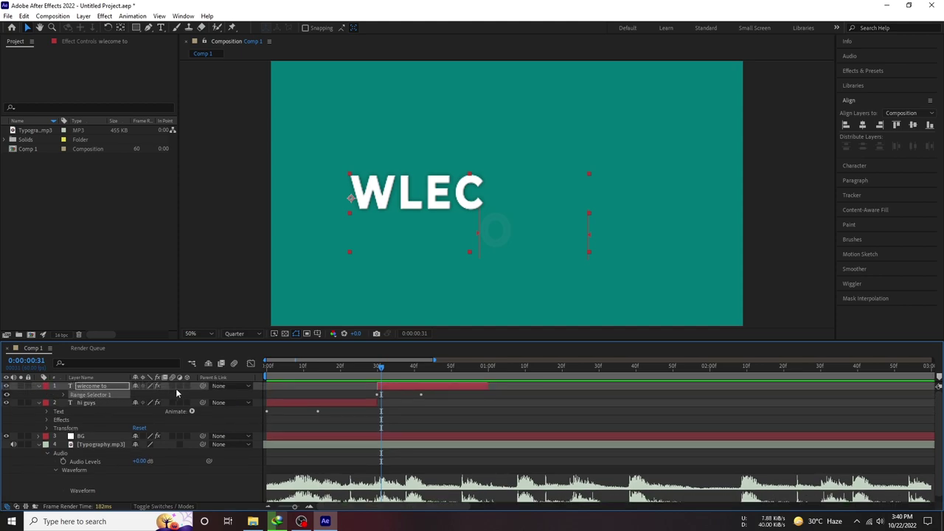
left_click(37, 387)
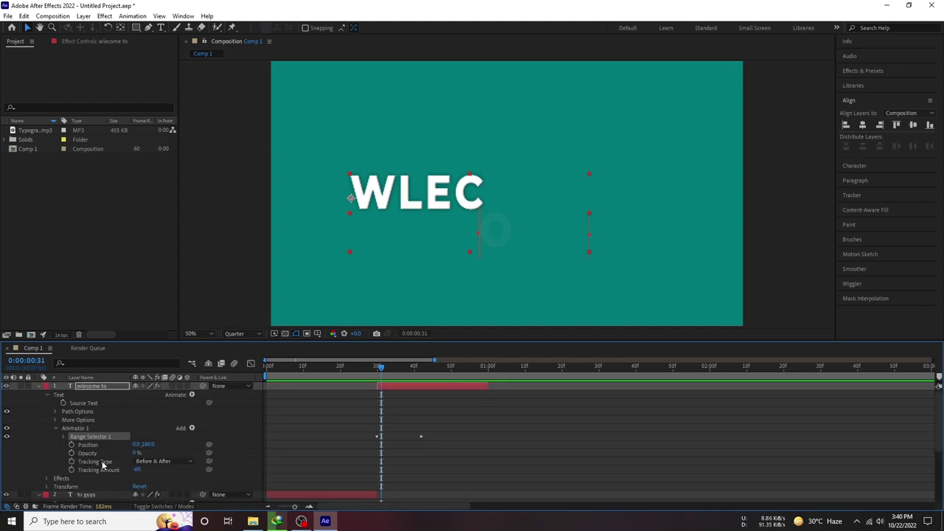
left_click_drag(138, 470, 108, 470)
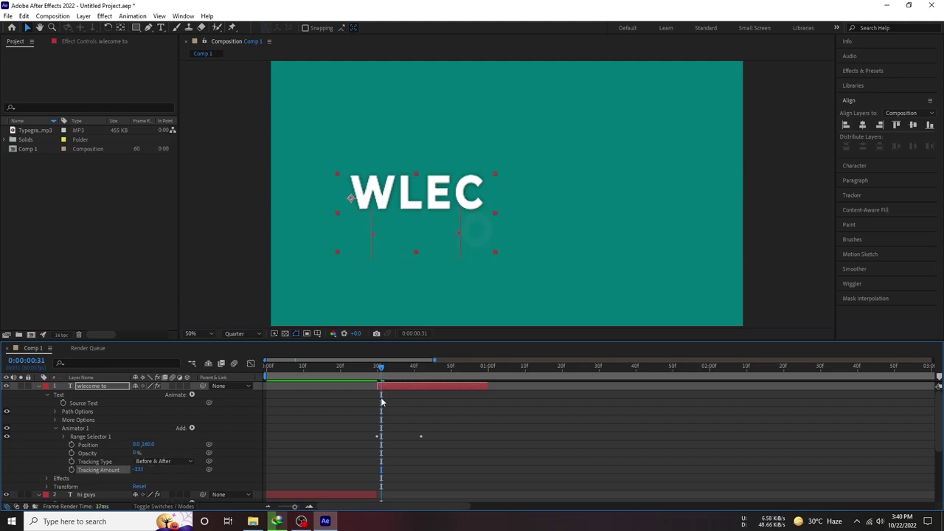
mouse_move(381, 367)
left_mouse_down()
mouse_move(393, 382)
mouse_move(382, 384)
left_mouse_up()
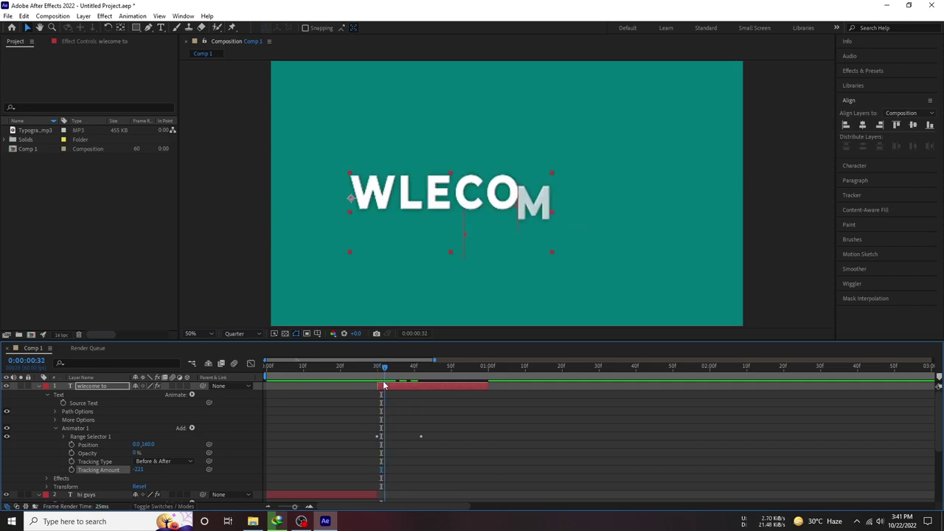
Step: Move the welcome to layer's anchor point to the text's lower left
key("y")
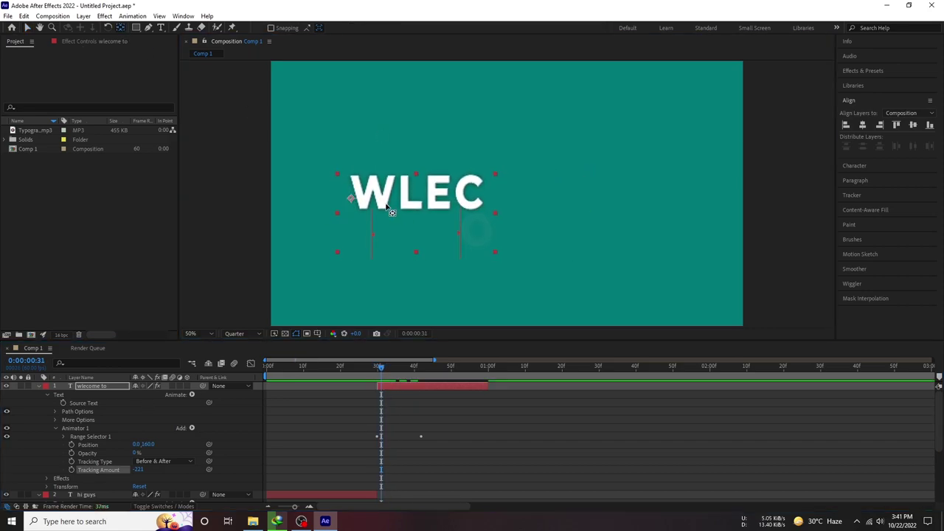
left_click_drag(351, 198, 330, 217)
left_click_drag(379, 372, 421, 378)
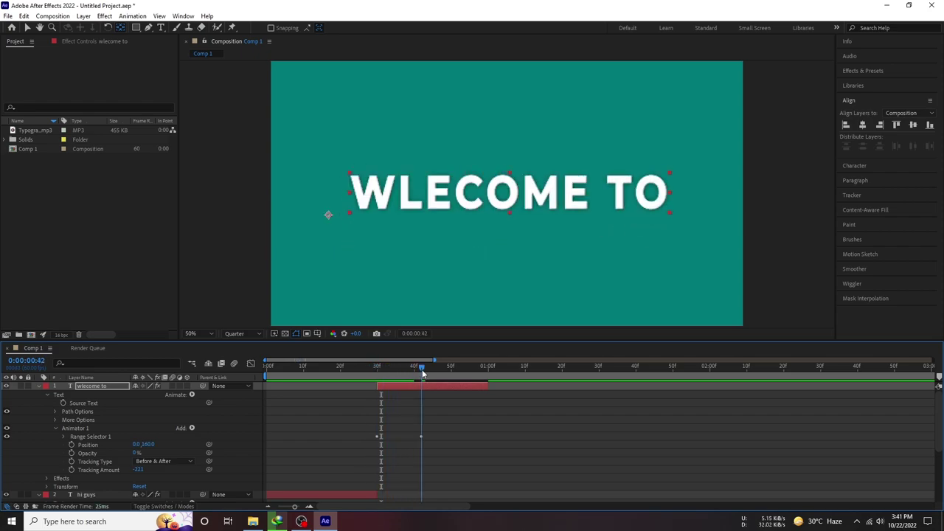
Step: Ease both Start keyframes' speed curve in the Graph Editor and play it back
key("u")
left_click_drag(411, 409, 340, 388)
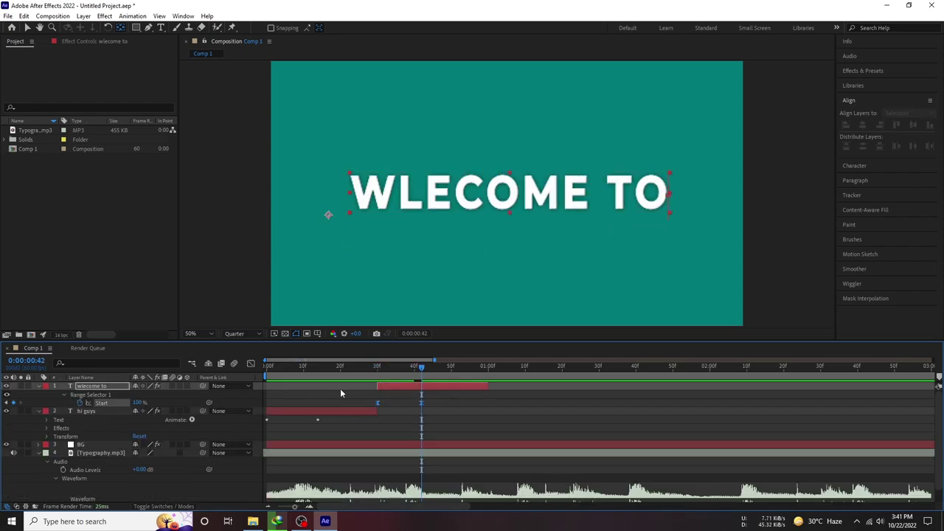
key("shift+F3")
left_click_drag(380, 459, 397, 467)
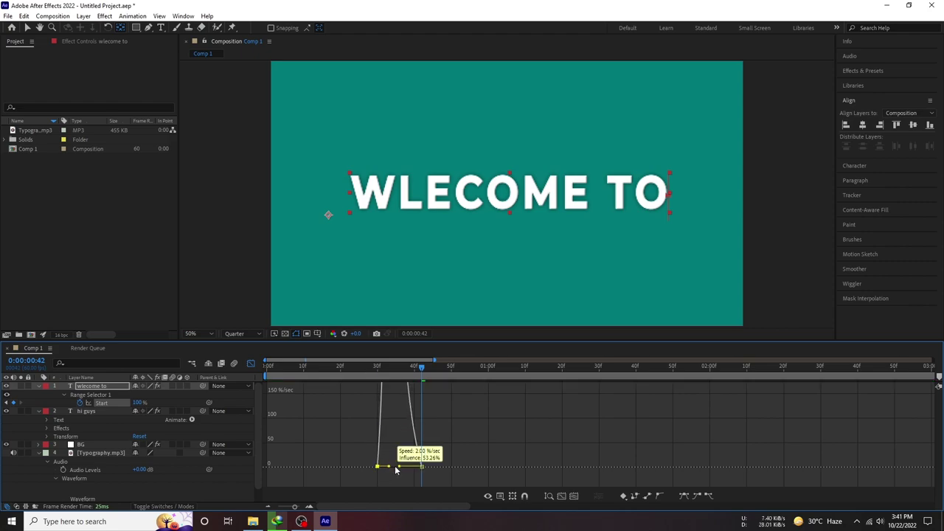
left_click(359, 367)
key("space")
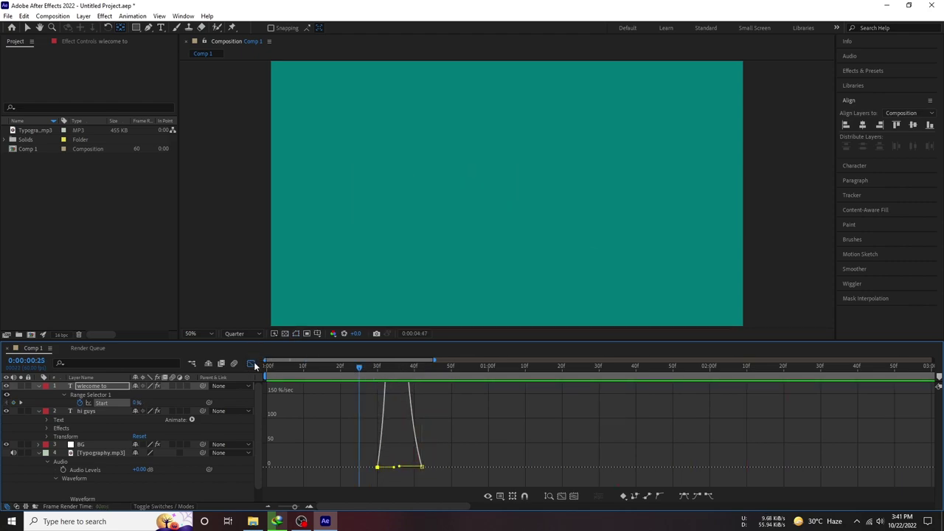
left_click(251, 364)
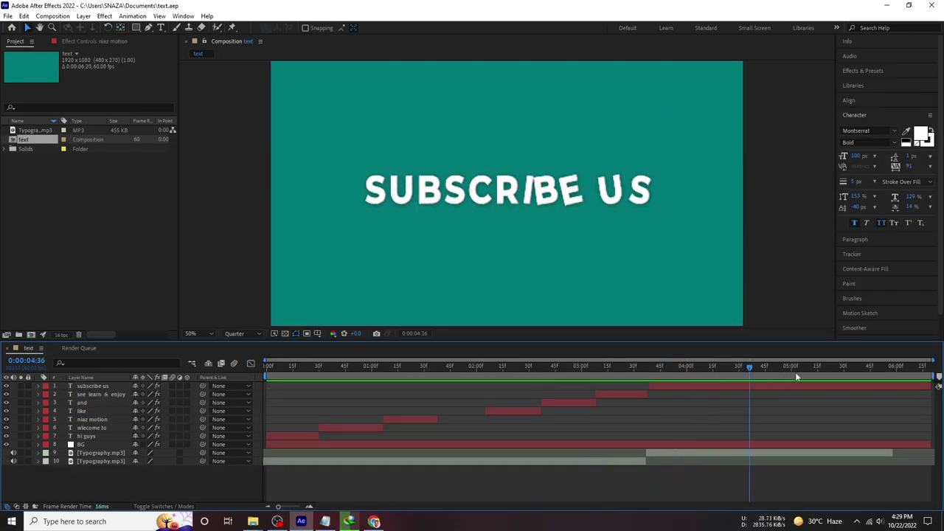
Step: Select the BG layer, show its Fill effect, and set a Color keyframe at 0:00:00:30
left_click(39, 386)
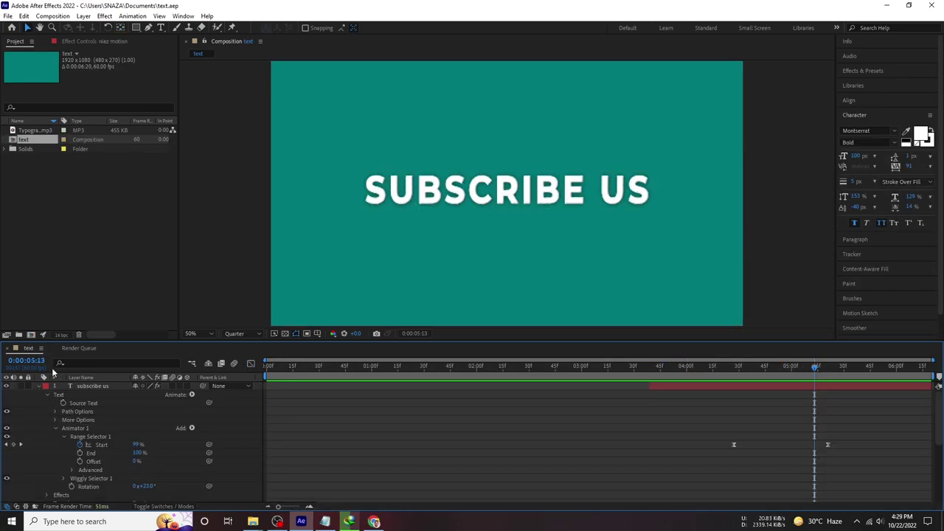
left_click(38, 387)
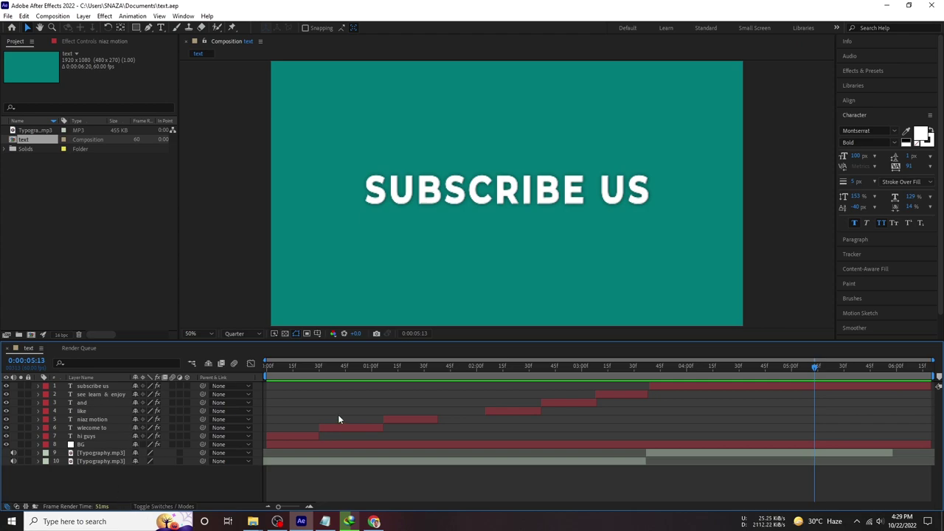
key("Home")
left_click(79, 445)
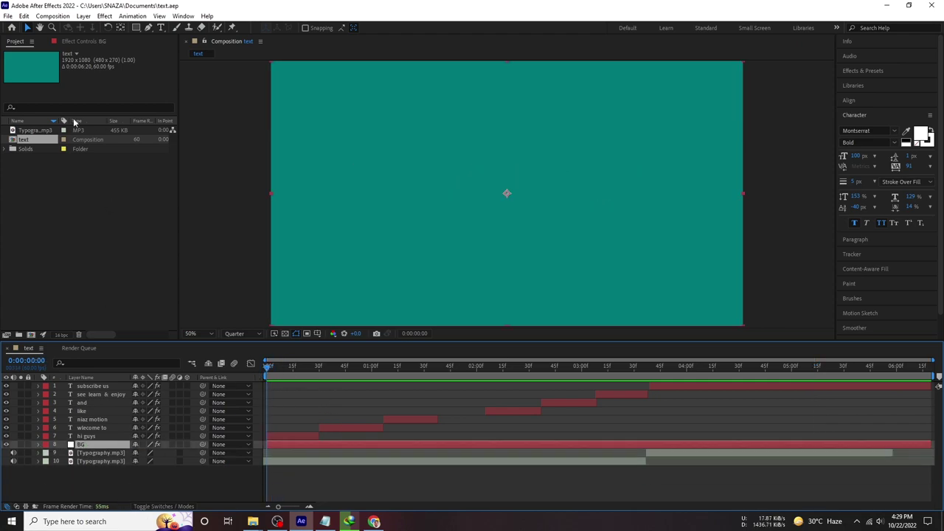
left_click(75, 42)
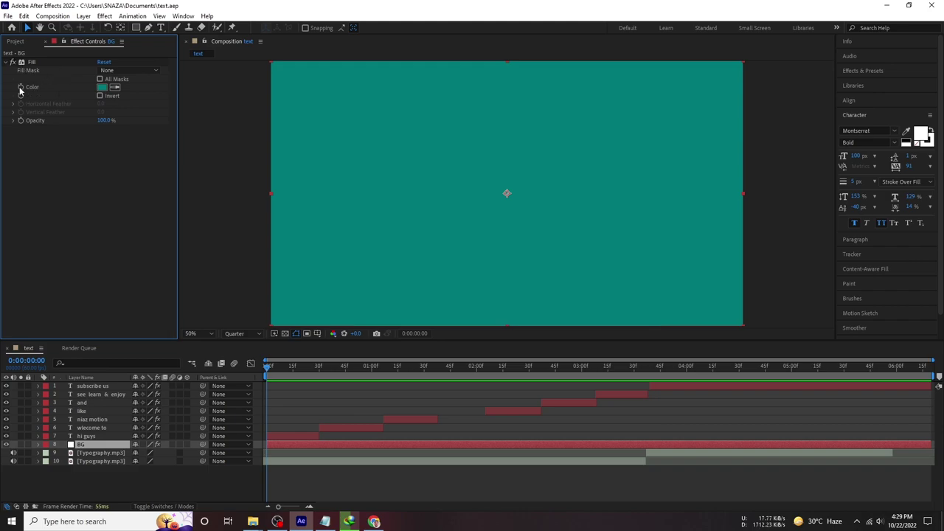
left_click_drag(310, 374, 319, 372)
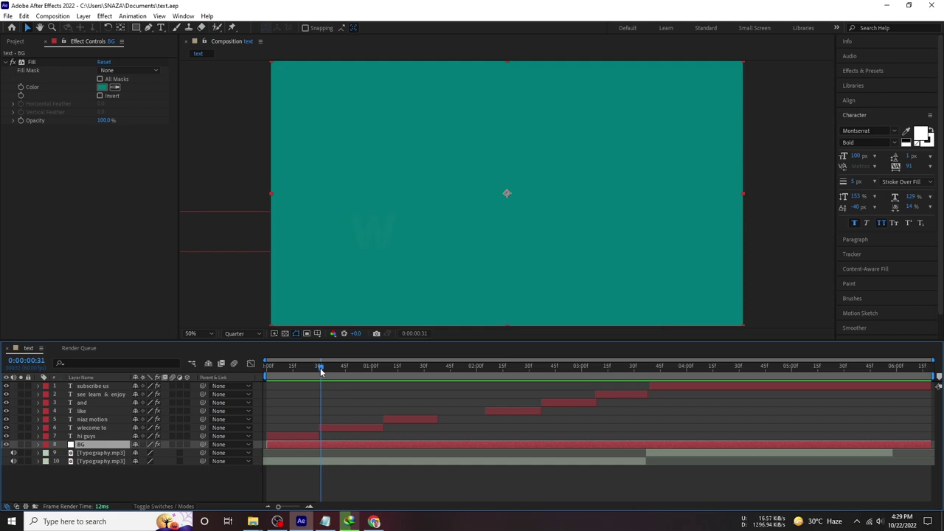
left_click(22, 89)
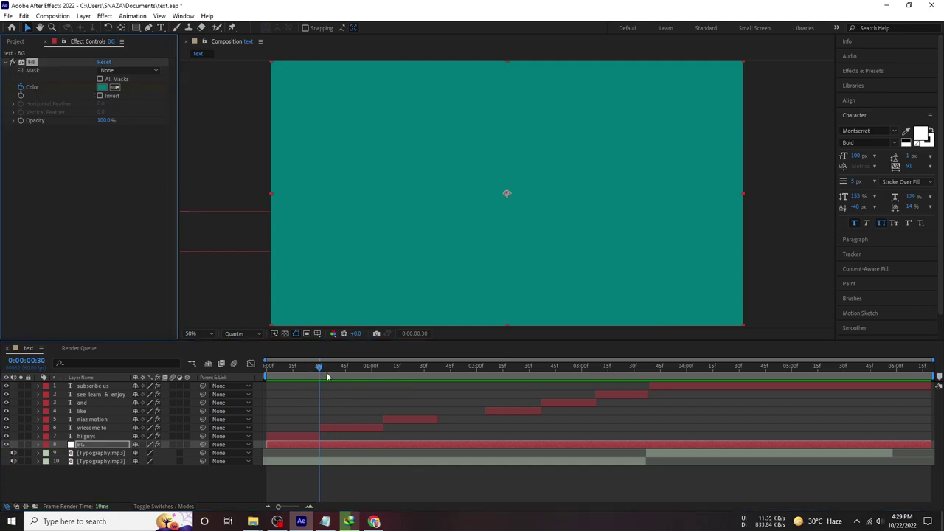
Step: At frame 33, change the BG Fill Color from teal to dark orange 602D00
key("u")
left_click(329, 374)
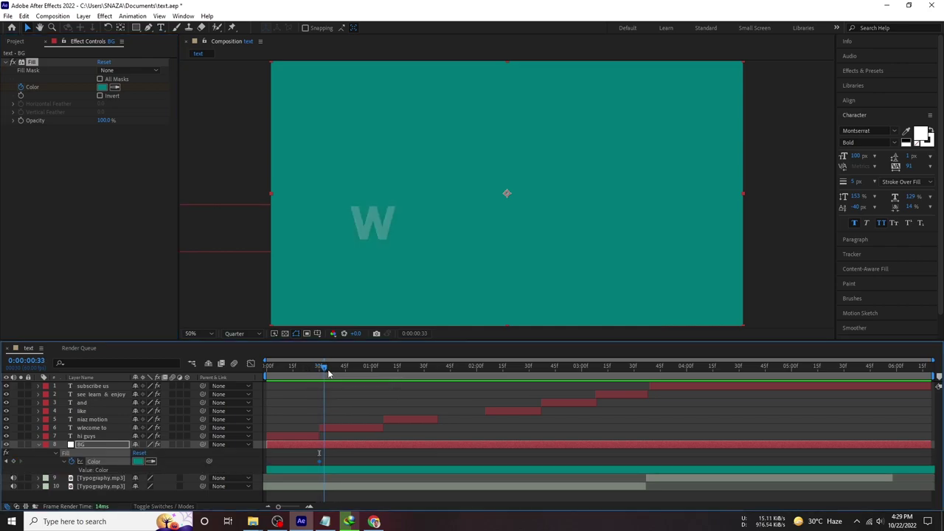
left_click_drag(329, 374, 327, 374)
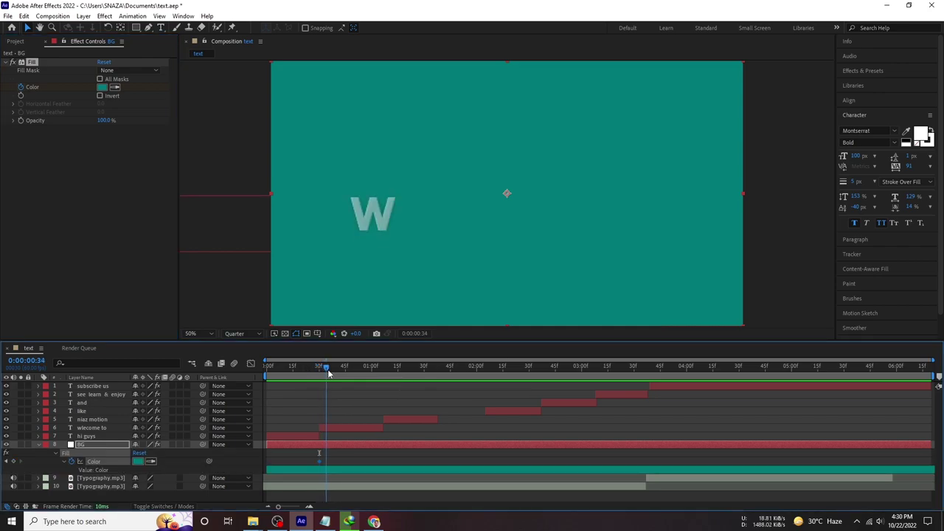
left_click(102, 87)
mouse_move(805, 333)
left_mouse_down()
mouse_move(809, 349)
mouse_move(458, 372)
left_mouse_up()
left_click_drag(815, 357, 793, 344)
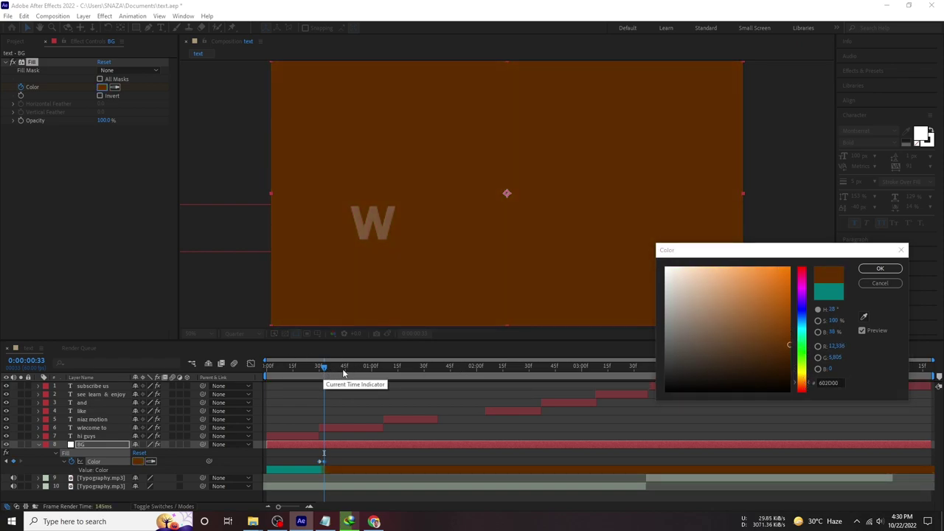
key("Return")
Step: Scrub around frame 30 to check the colour switch at welcome to, then move to the next word
key("shift+Page_Down")
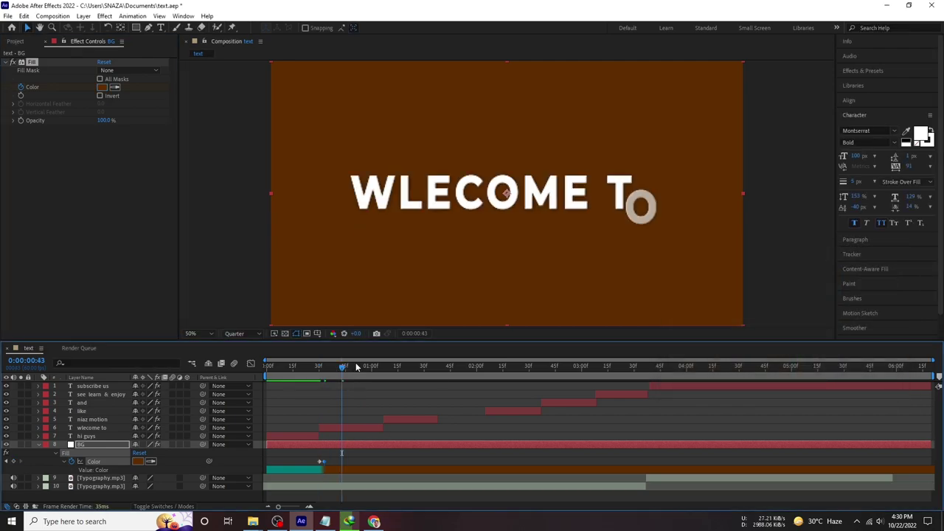
left_click(308, 365)
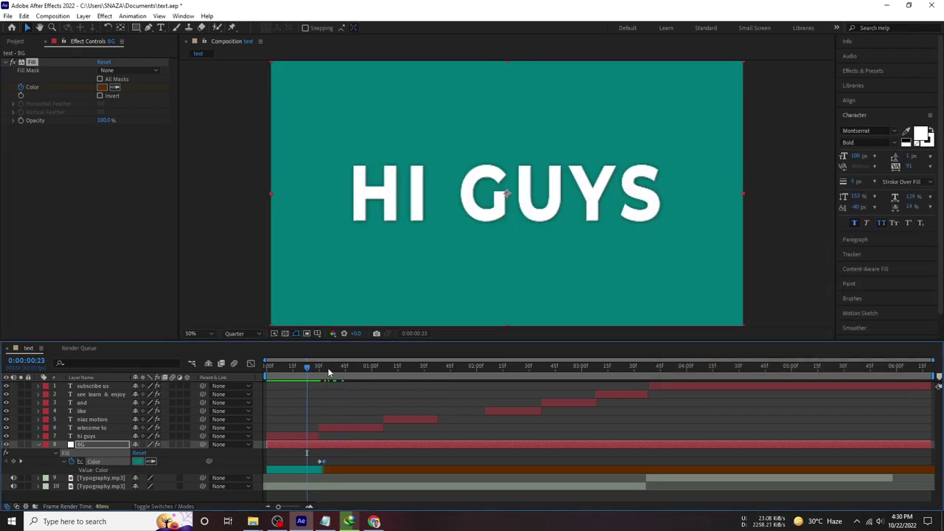
left_click_drag(328, 369, 315, 372)
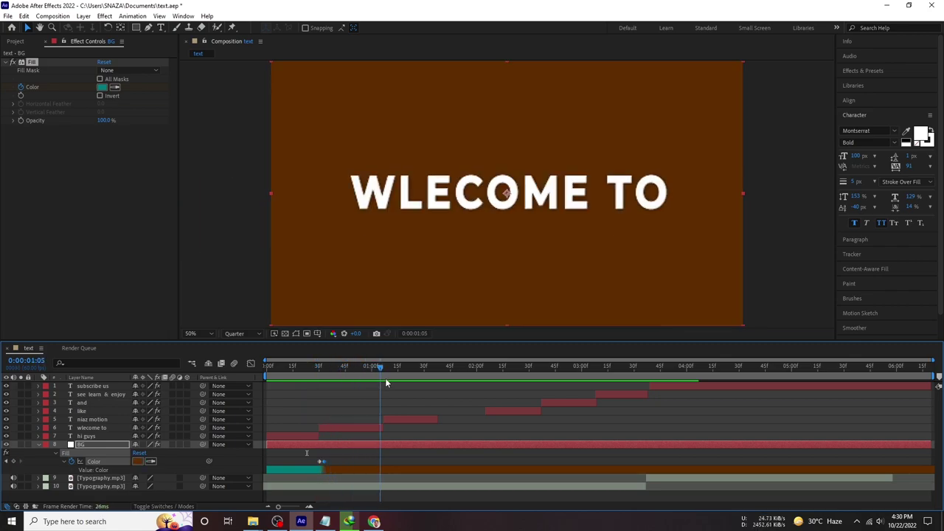
left_click_drag(316, 373, 388, 377)
Step: Set the next BG Fill Color keyframe to dark green
left_click(137, 461)
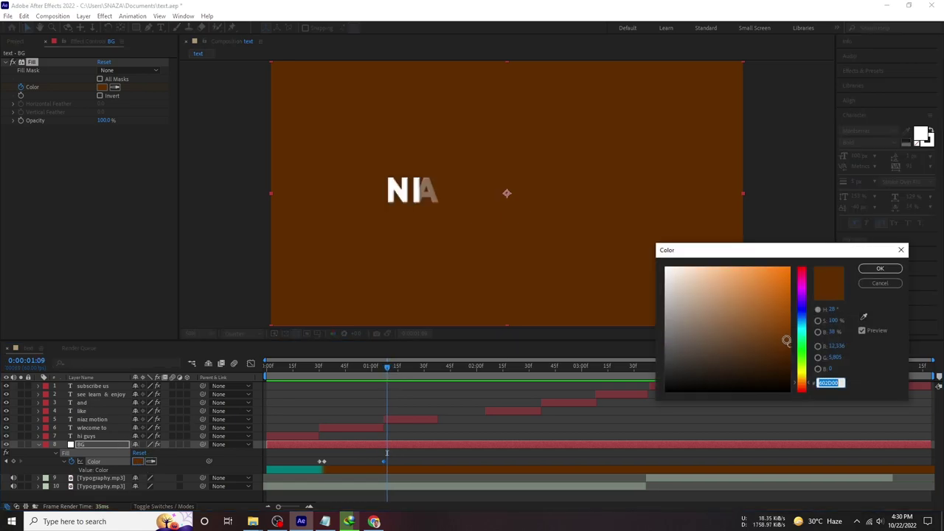
left_click(802, 355)
left_click(789, 371)
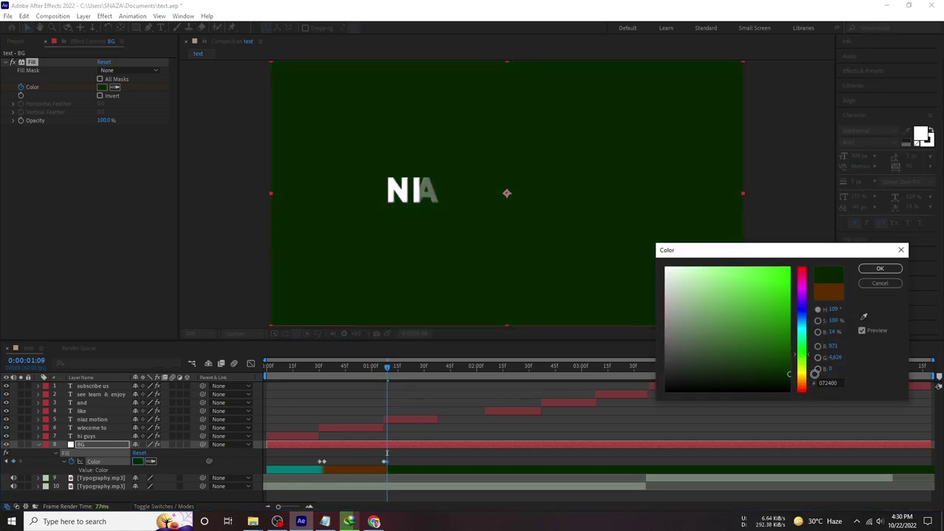
left_click(880, 268)
Step: Further along, add a Color keyframe and set the background to black
left_click_drag(387, 373, 438, 375)
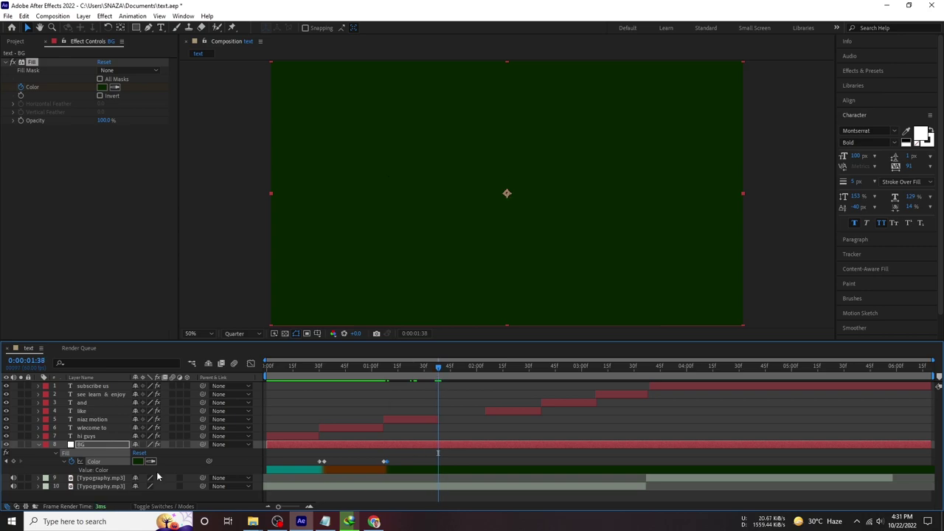
left_click(13, 462)
left_click(39, 486)
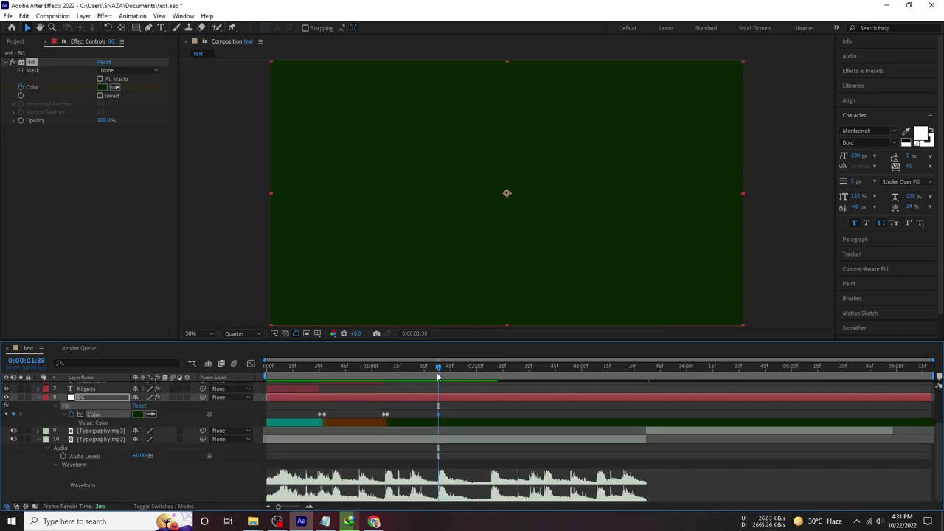
left_click_drag(438, 375, 440, 374)
left_click(138, 414)
left_click(666, 383)
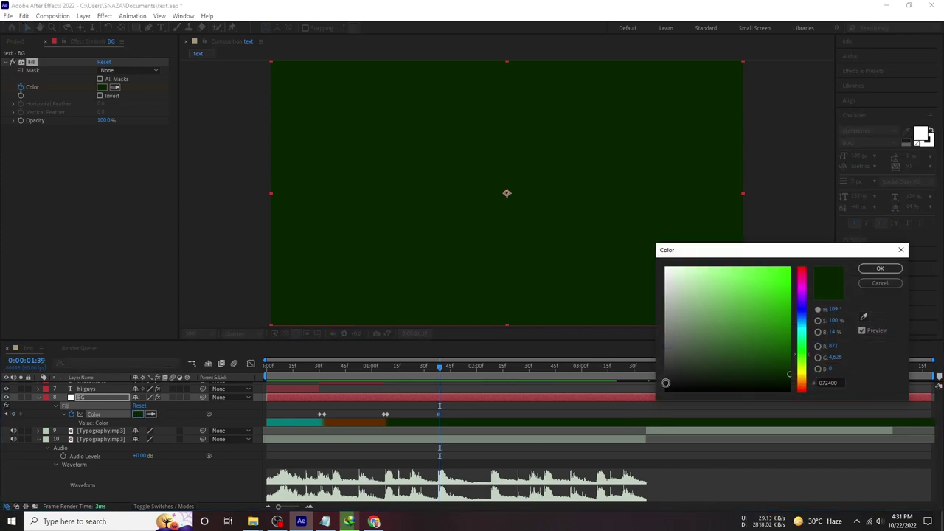
left_click(882, 268)
Step: At 0:00:02:09 set the background to dark red 760300 and preview up to the word AND
scroll(452, 390, "up", 3)
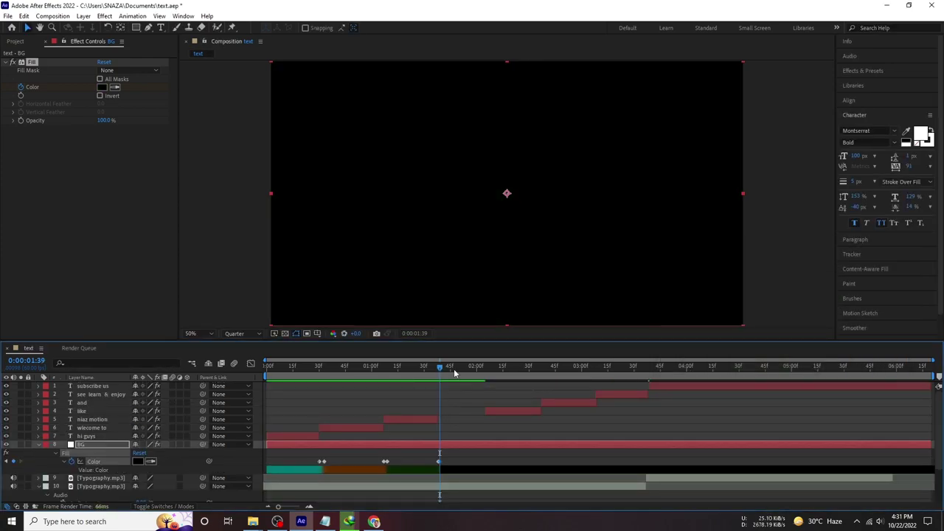
mouse_move(455, 374)
left_mouse_down()
mouse_move(486, 383)
mouse_move(493, 368)
left_mouse_up()
scroll(486, 383, "down", 3)
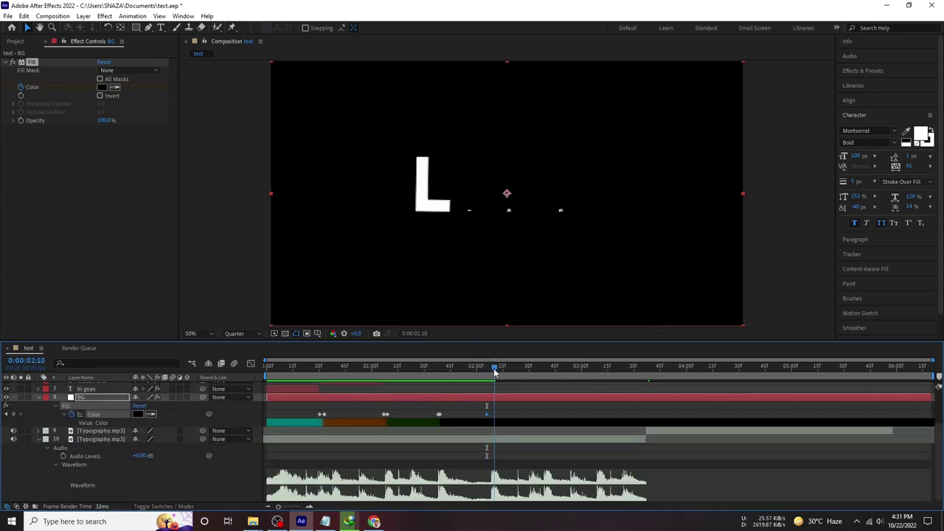
left_click(140, 416)
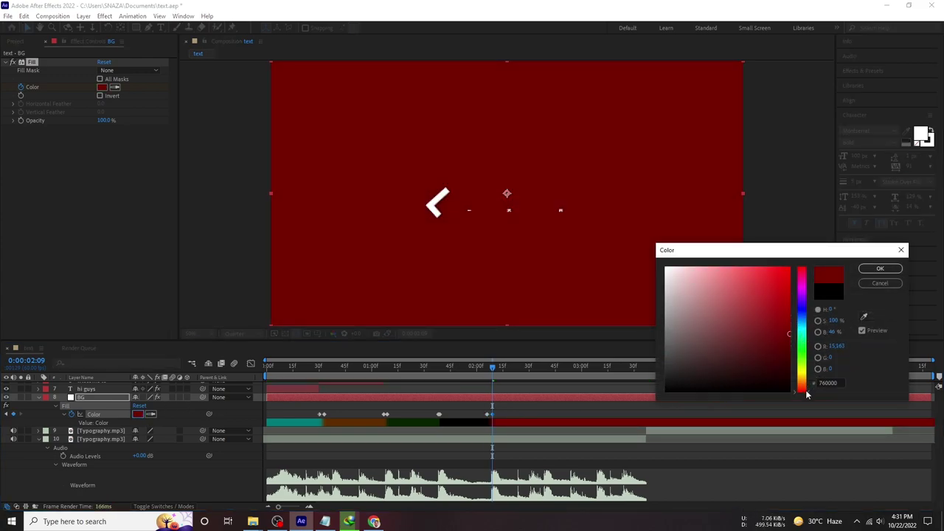
left_click_drag(808, 394, 808, 391)
key("Return")
left_click_drag(508, 371, 519, 378)
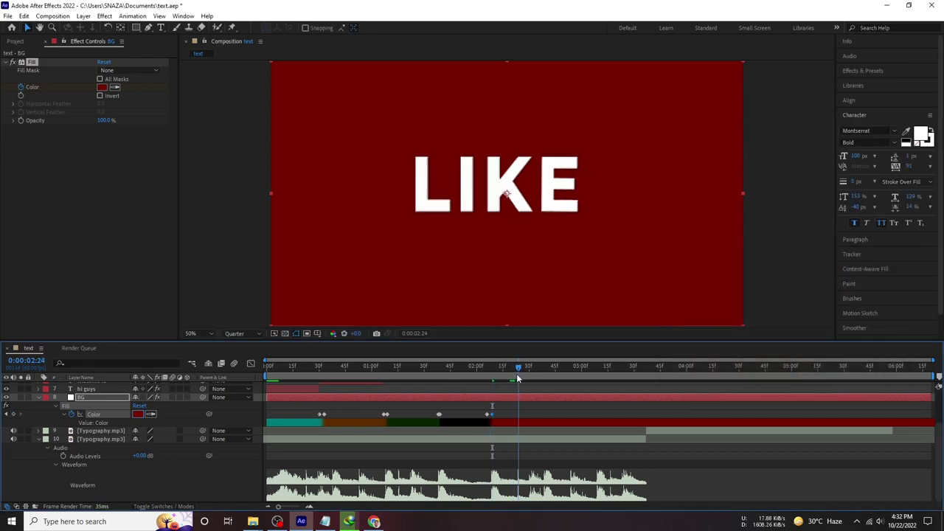
key("space")
scroll(560, 405, "up", 3)
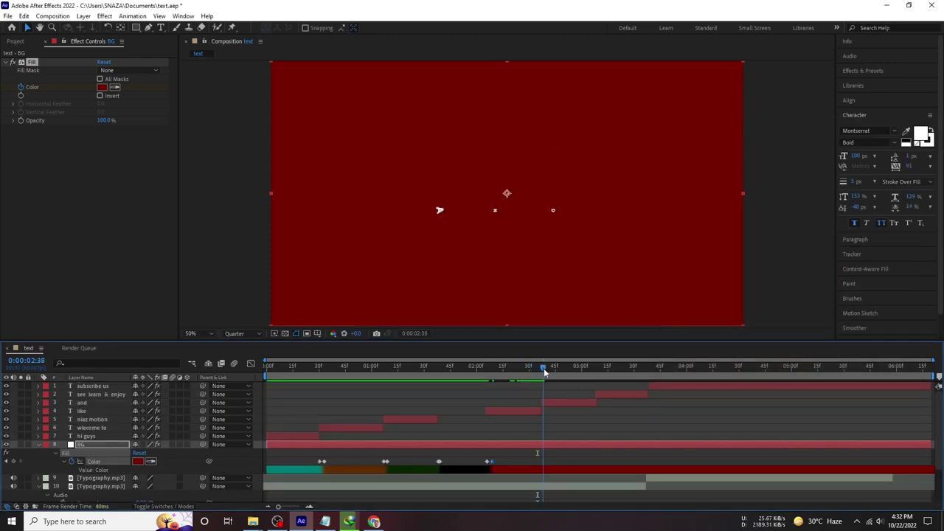
scroll(438, 425, "down", 2)
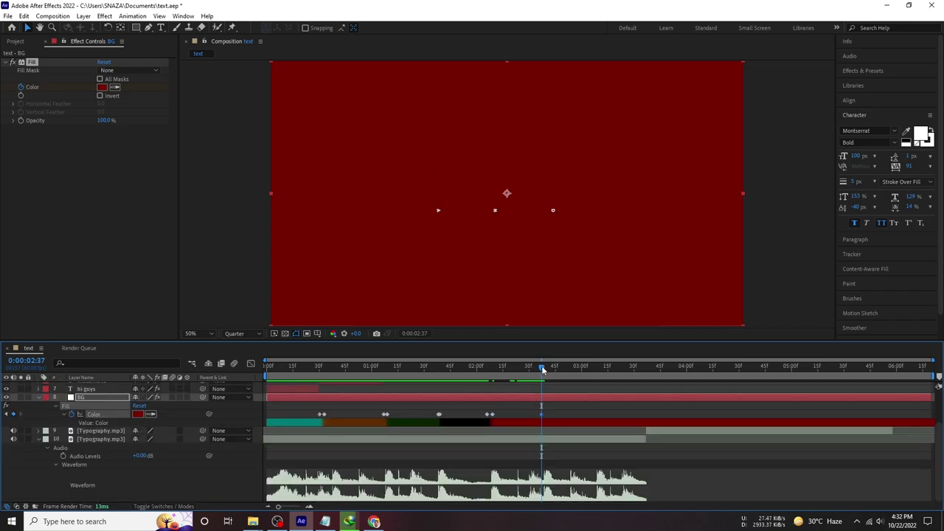
left_click_drag(542, 370, 546, 368)
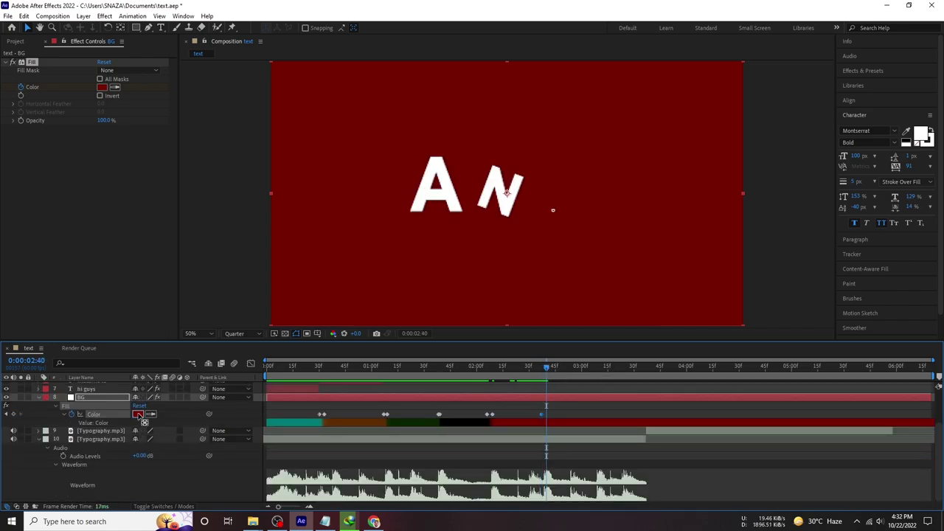
Step: Set the BG Fill Color to navy blue 00123B for the word AND
left_click(139, 415)
left_click_drag(794, 340, 802, 315)
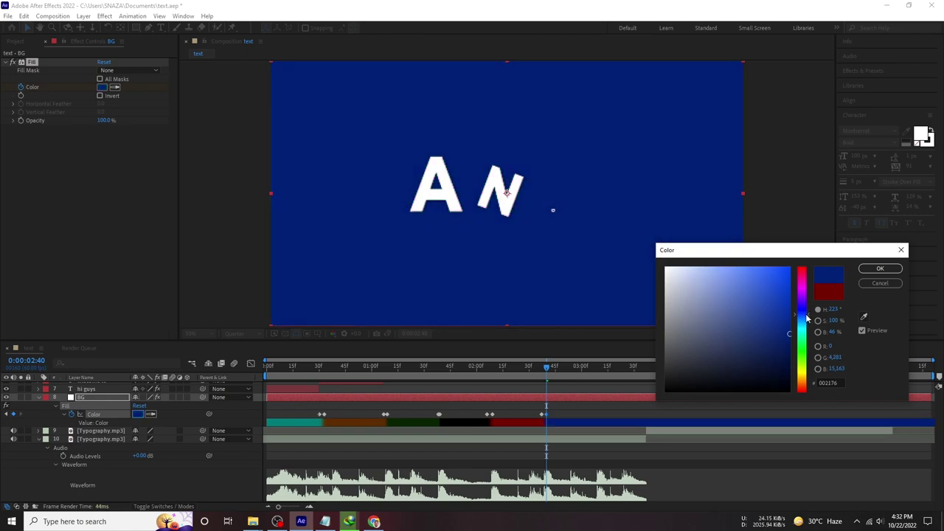
left_click(788, 361)
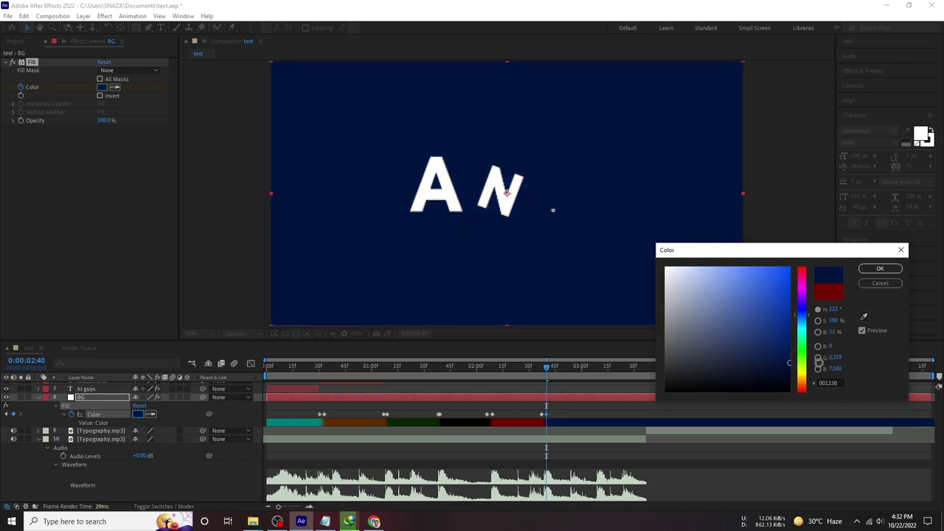
key("Return")
Step: At 0:00:03:10 set the BG Fill Color to teal 003C34
left_click_drag(559, 375, 611, 378)
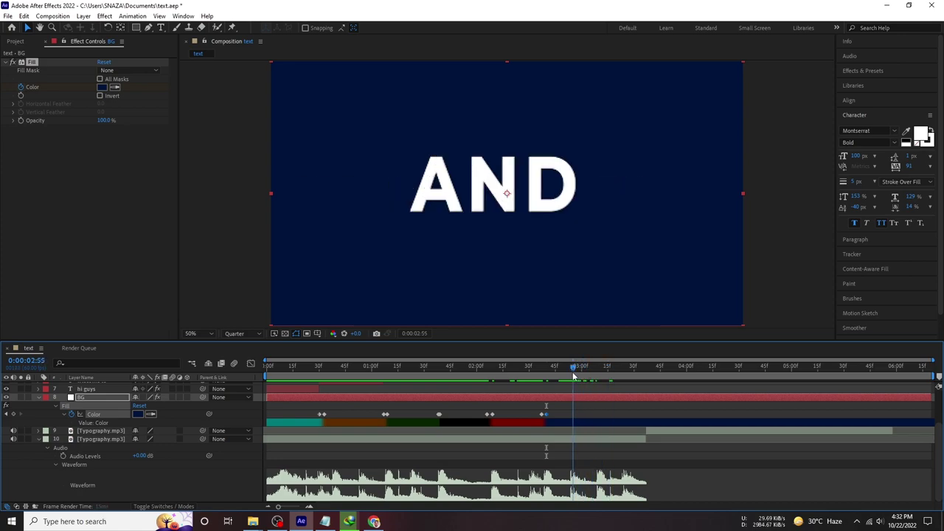
left_click_drag(610, 378, 596, 399)
scroll(597, 402, "up", 3)
scroll(595, 416, "down", 2)
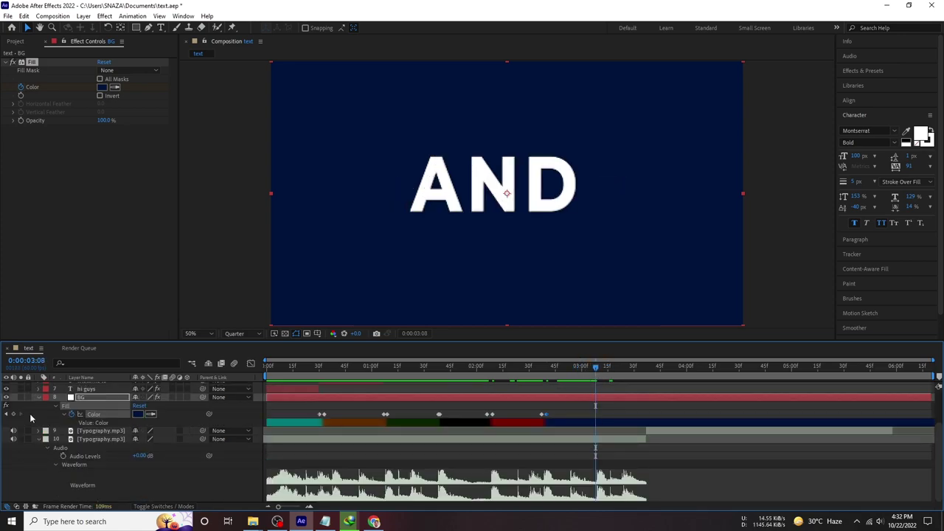
left_click_drag(596, 369, 602, 390)
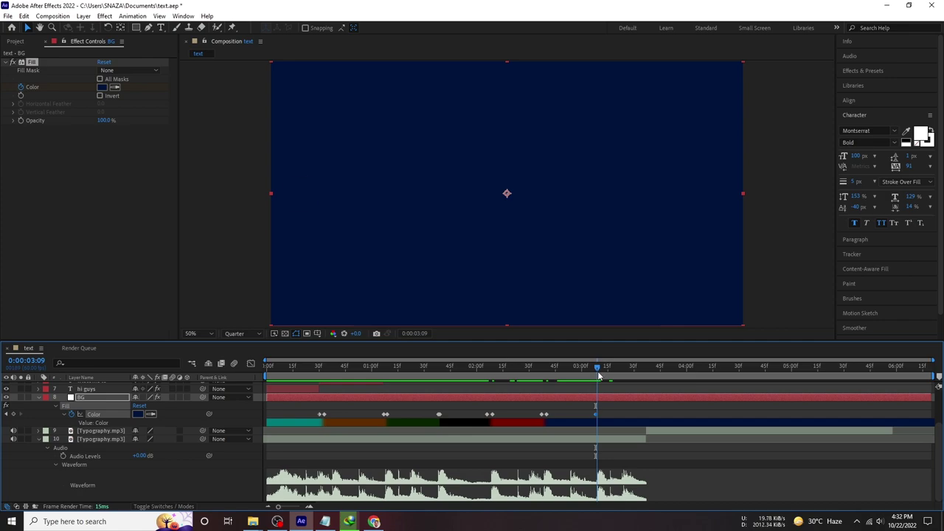
scroll(142, 420, "up", 3)
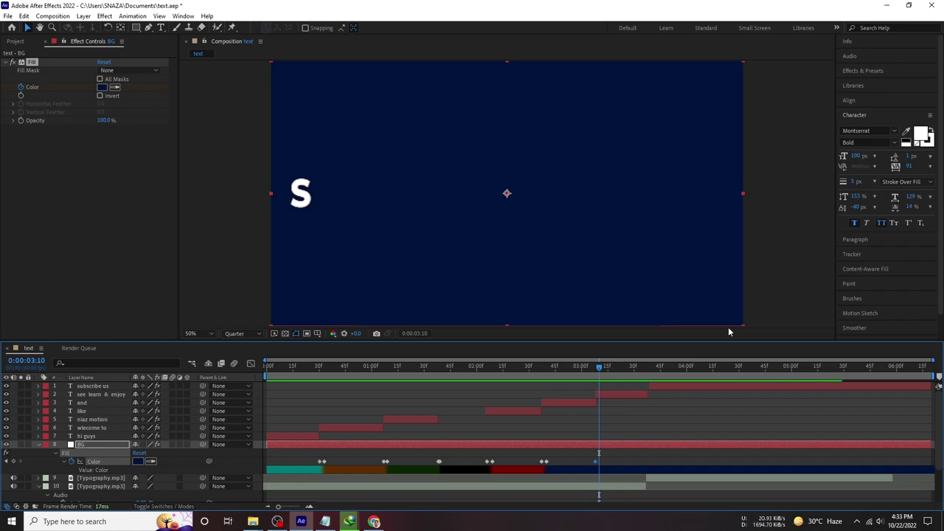
left_click(138, 461)
left_click(802, 332)
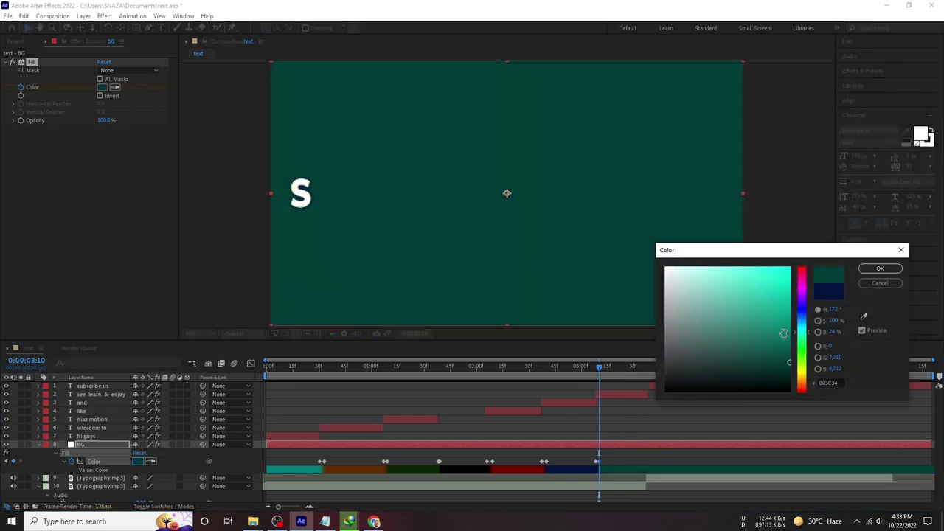
left_click(880, 269)
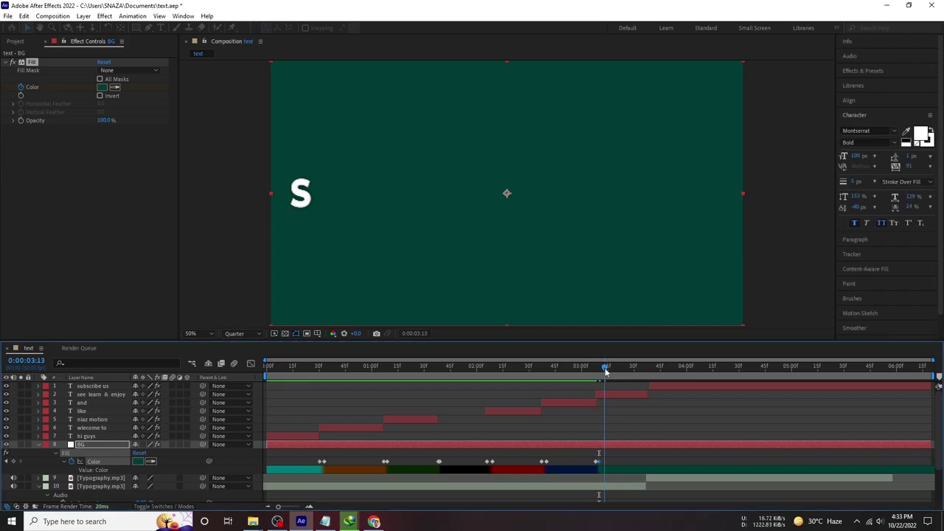
Step: Scrub to SEE LEARN & ENJOY to check the teal background, then select the subscribe us layer
left_click(629, 367)
left_click_drag(643, 377, 650, 387)
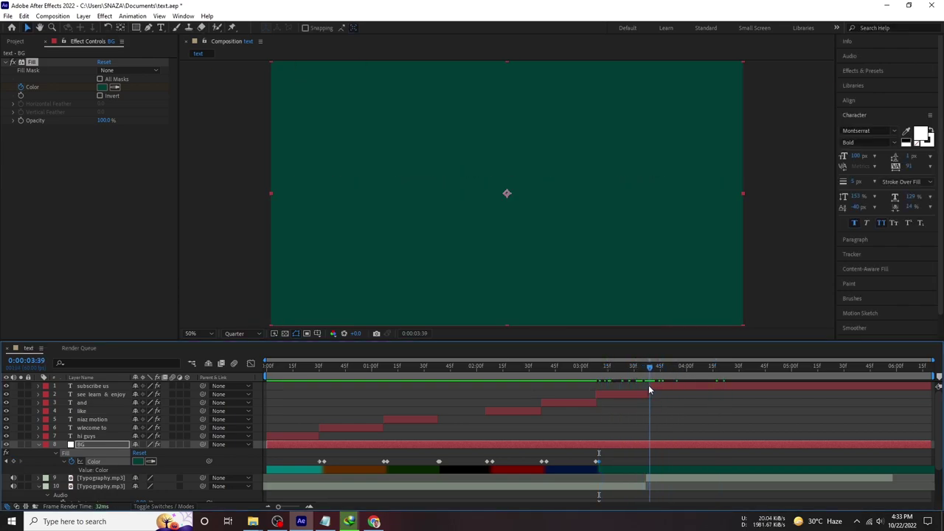
left_click_drag(649, 387, 646, 385)
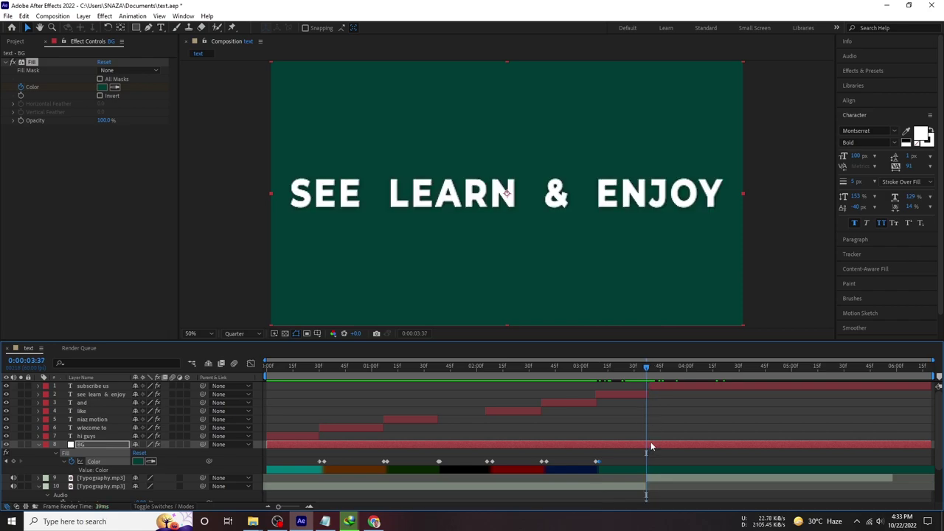
left_click(654, 385)
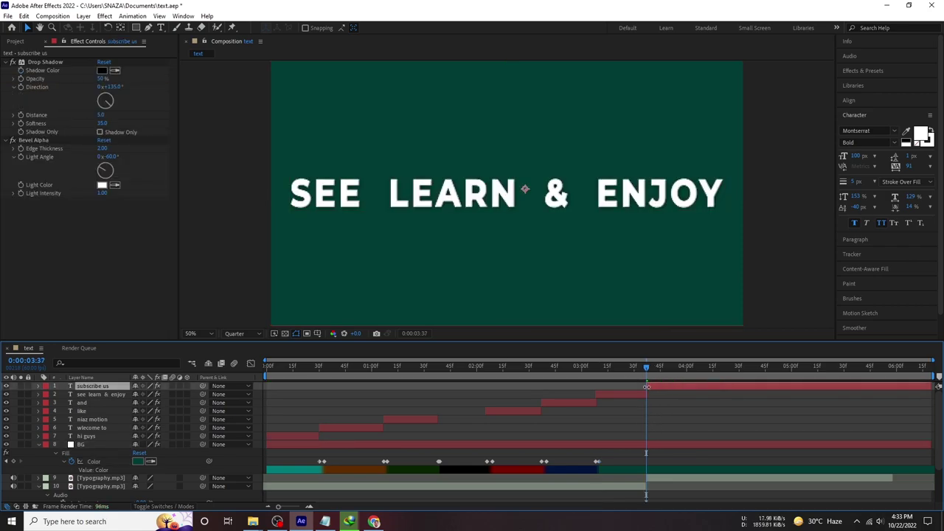
Step: Set the BG fill colour to hot pink FF2266 at 0:00:03:40
left_click(640, 445)
left_click_drag(648, 371, 652, 370)
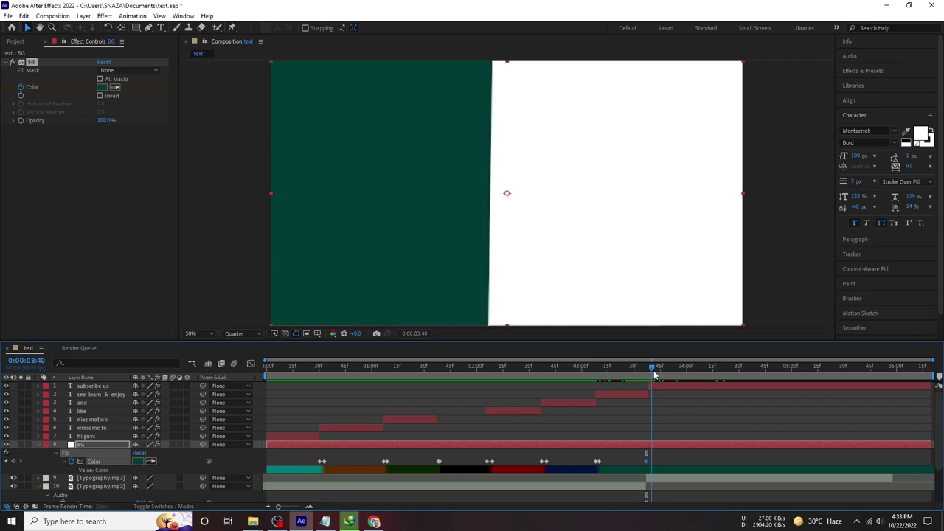
left_click(138, 461)
left_click(805, 294)
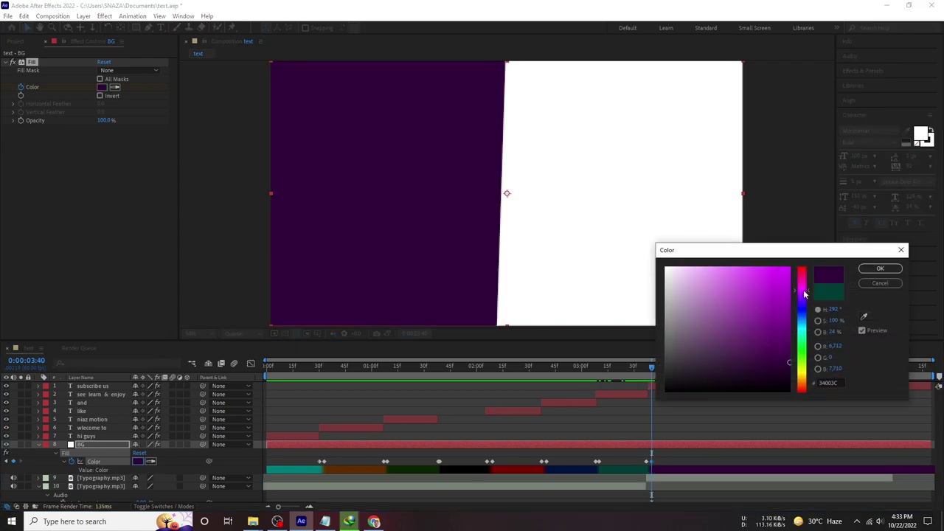
left_click_drag(777, 296, 802, 294)
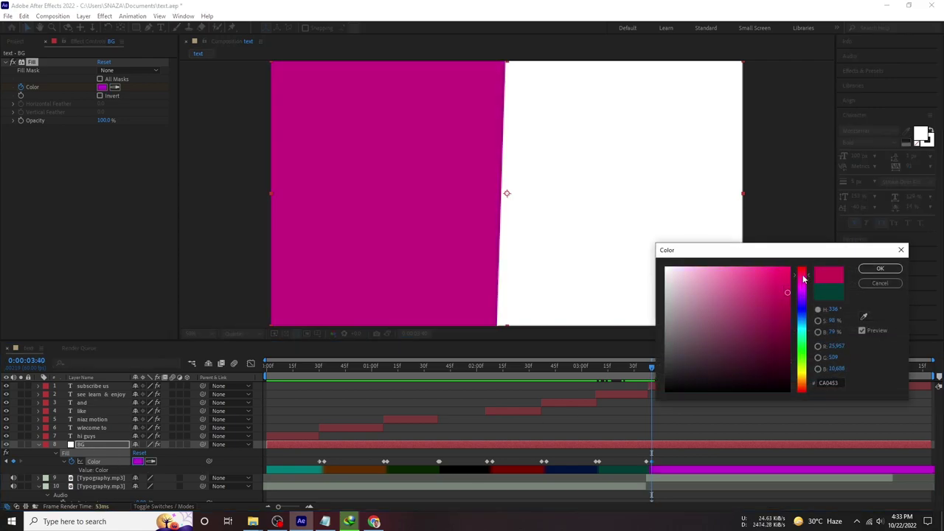
left_click(804, 275)
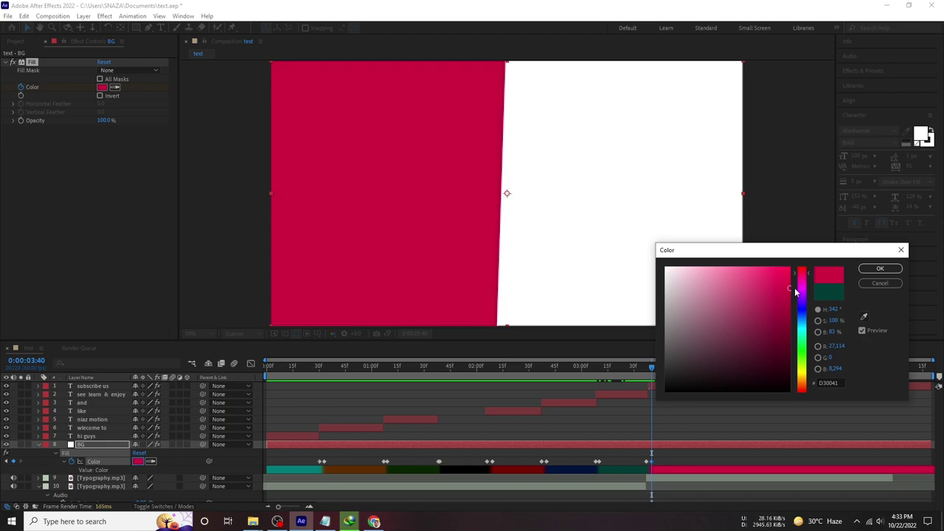
left_click_drag(789, 290, 775, 268)
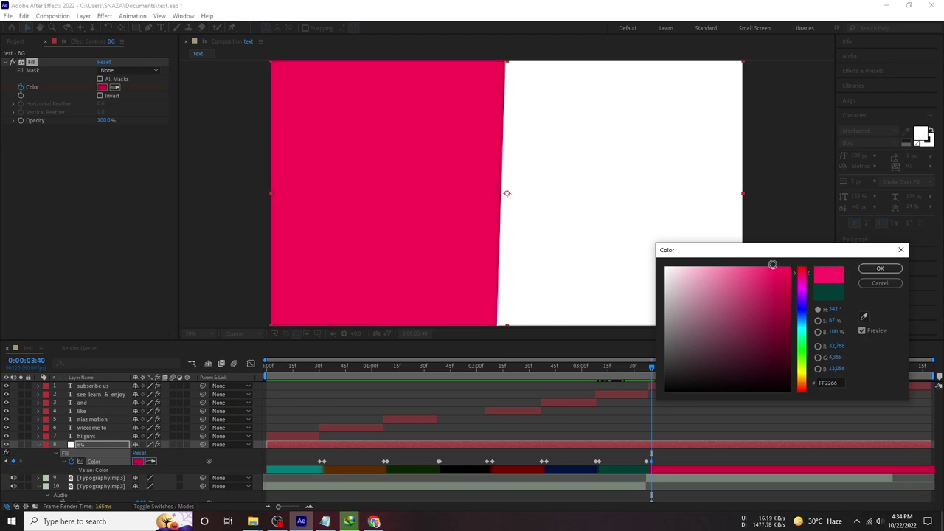
key("Return")
Step: Shift the BG fill to FF244D at 0:00:04:14, then select all Color keyframes
left_click_drag(679, 366, 711, 370)
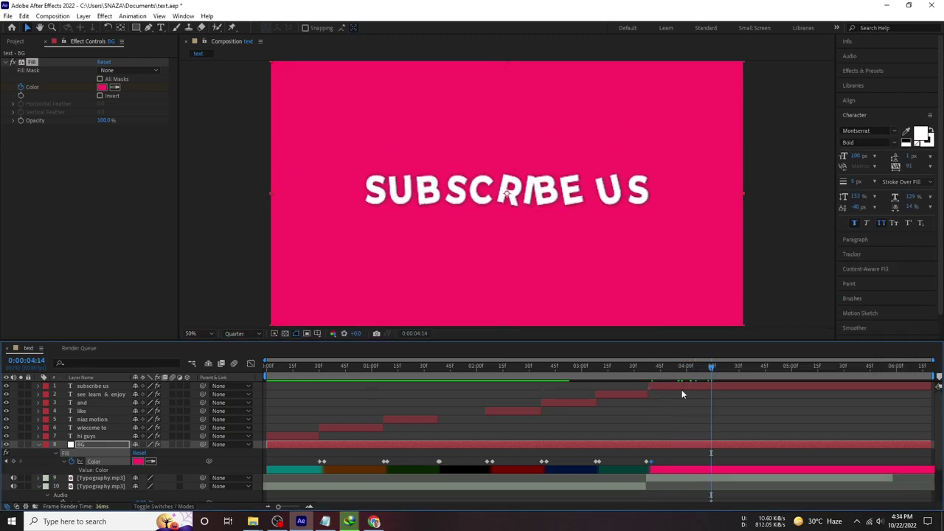
left_click(139, 461)
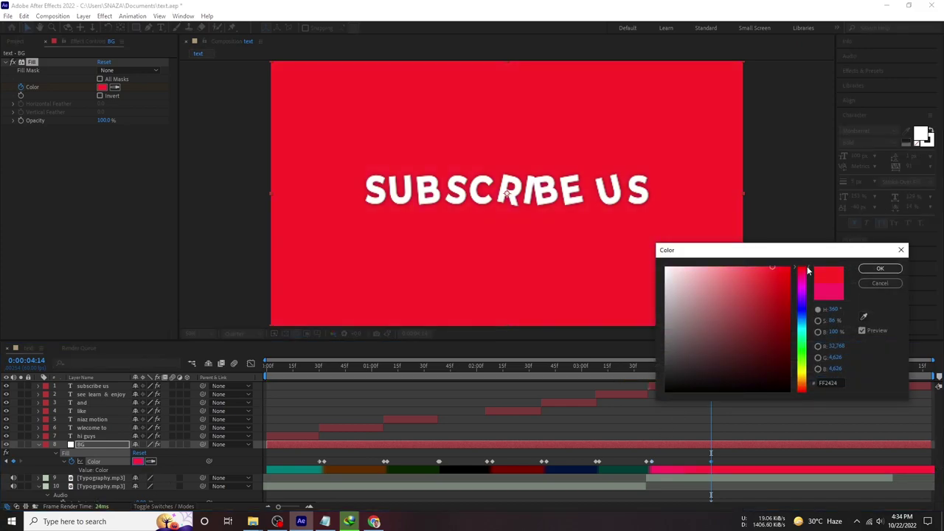
left_click_drag(808, 271, 815, 281)
left_click(880, 268)
left_click_drag(736, 461, 309, 466)
Step: Apply Easy Ease to all BG colour keyframes and open Animation Composer 3 Keyframe Wingman
right_click(385, 462)
mouse_move(428, 514)
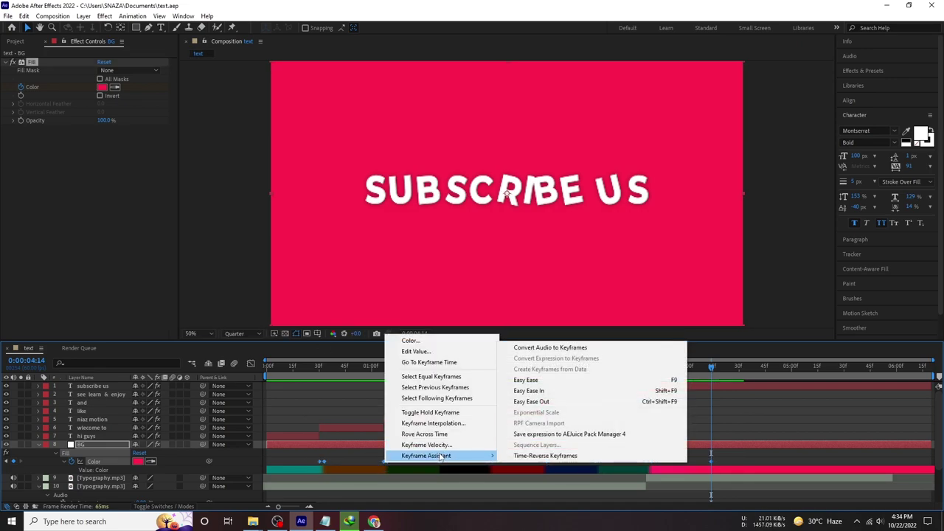
left_click(618, 382)
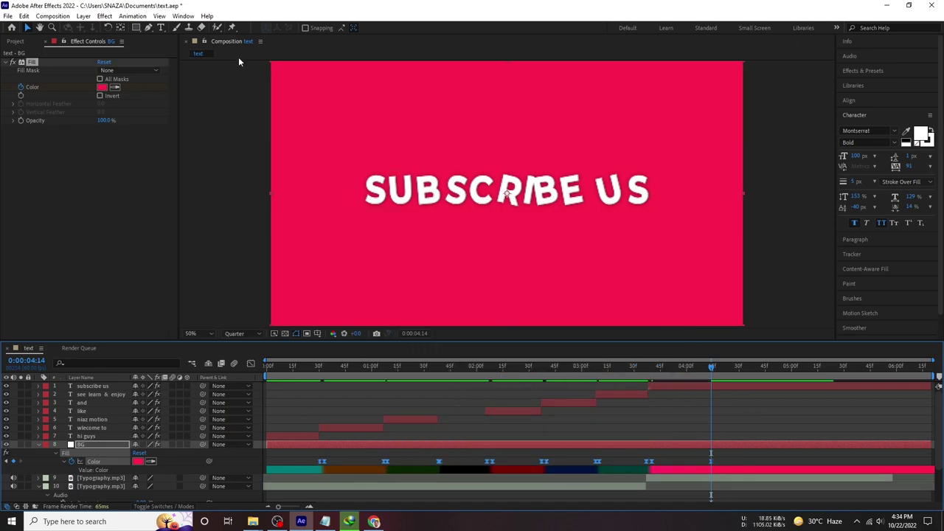
left_click(183, 15)
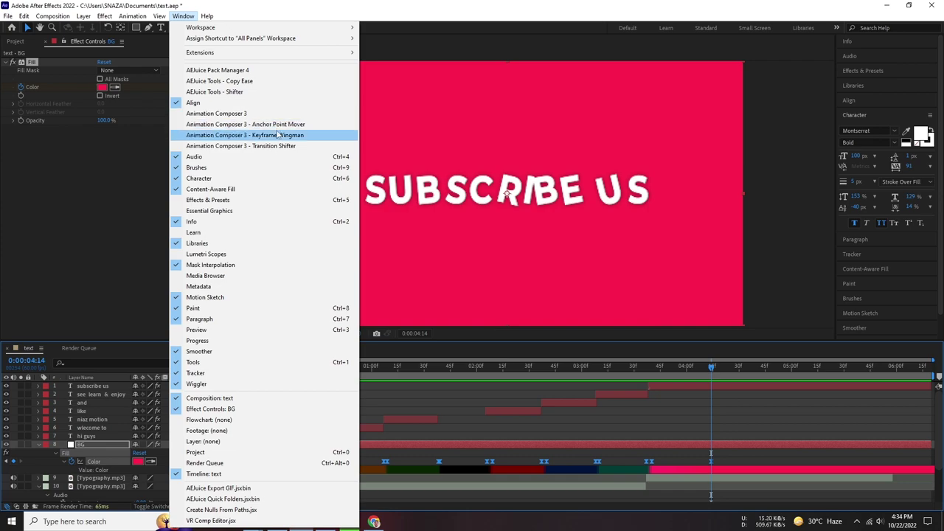
left_click(280, 135)
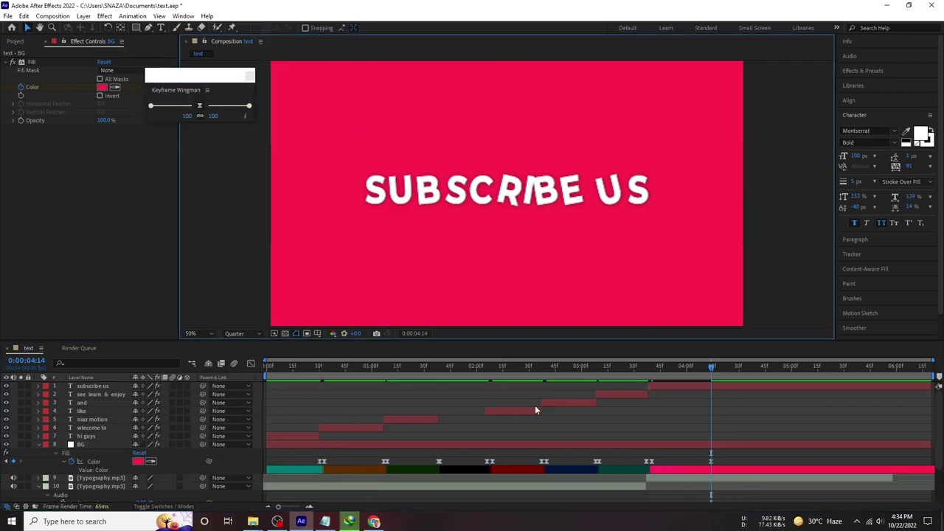